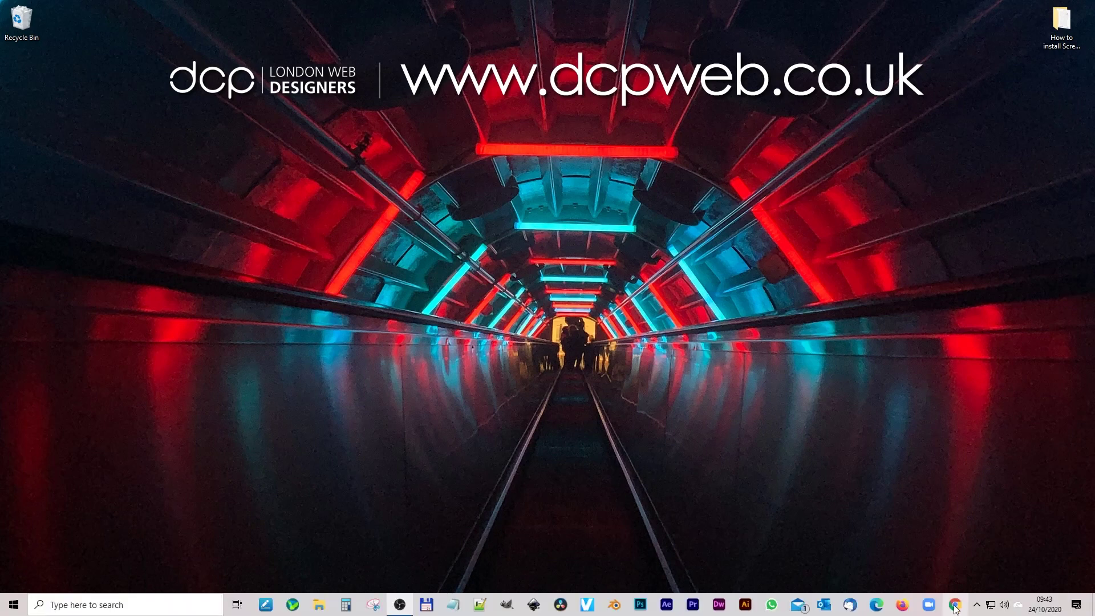
Step: Load the nutti/Screencast-Keys releases page in Chrome and download the v3.3 screencast_keys.zip asset
{"action": "left_click", "coordinate": [956, 609]}
{"action": "type", "text": "https://github.com/nutti/Screencast-Keys/releases"}
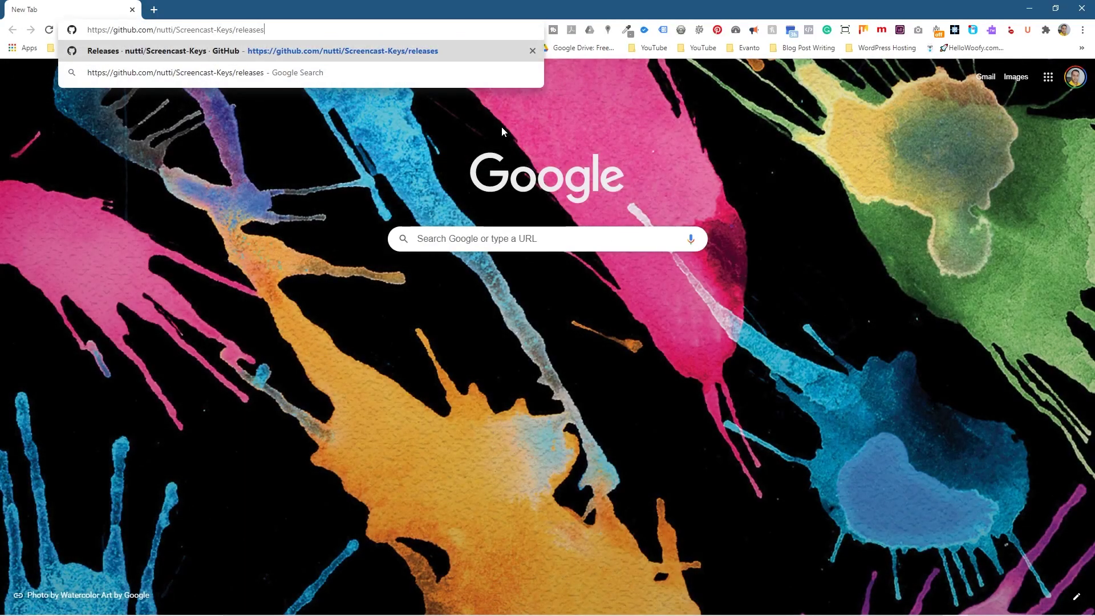
{"action": "key", "text": "Return"}
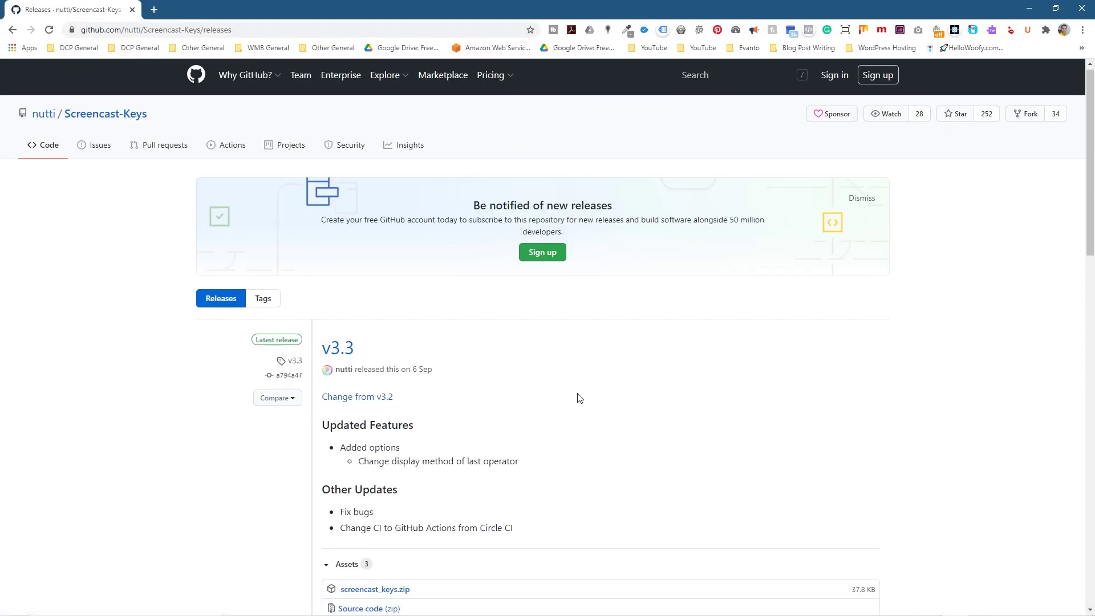
{"action": "scroll", "coordinate": [580, 394], "scroll_direction": "down", "scroll_amount": 3}
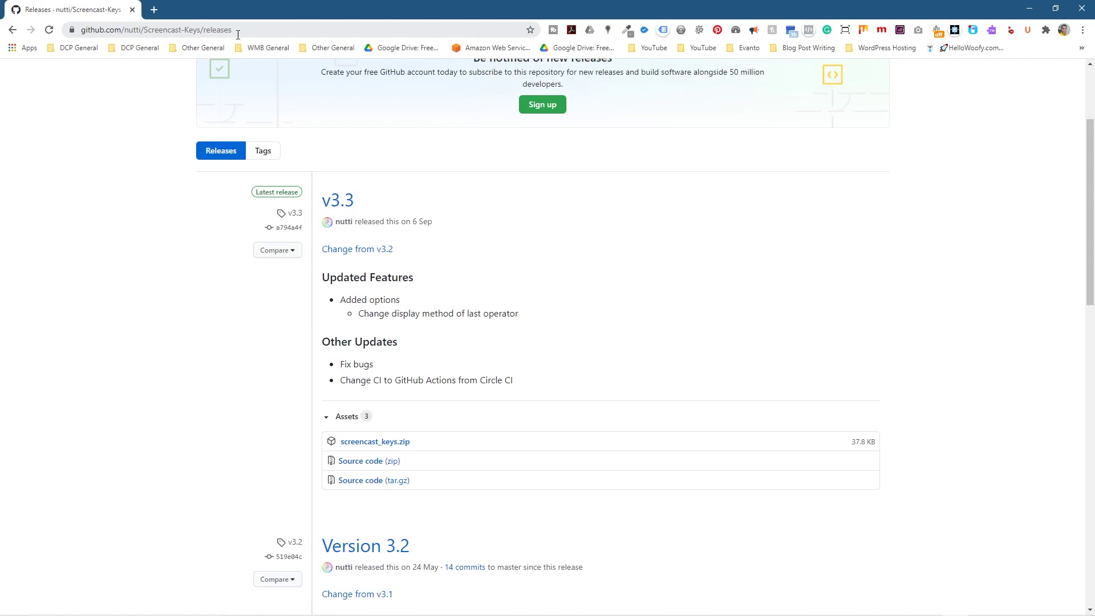
{"action": "left_click", "coordinate": [378, 443]}
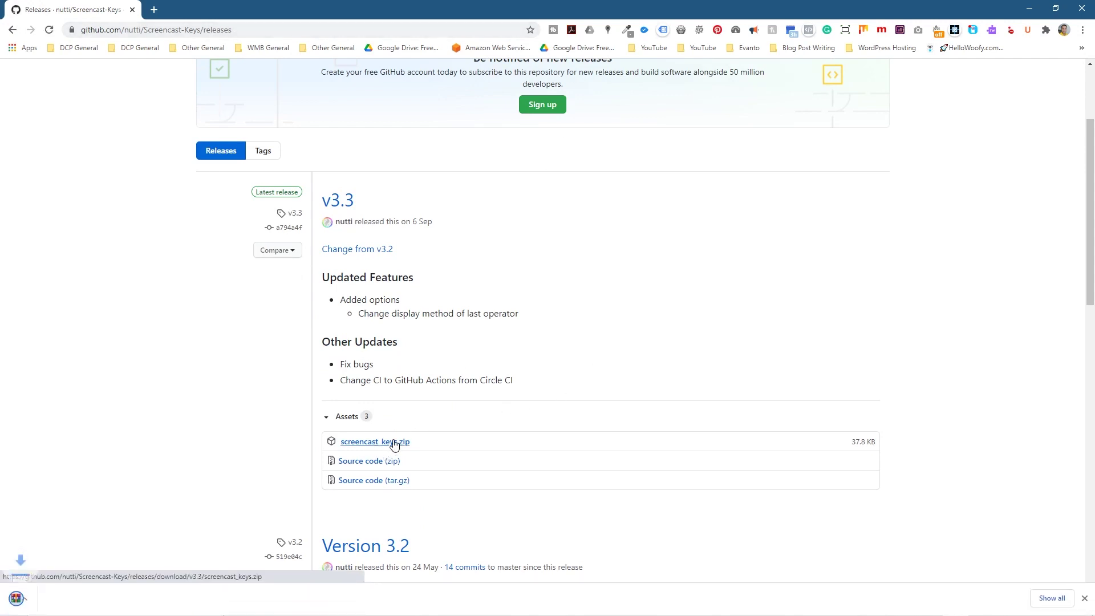
Step: Drag screencast_keys (2).zip into the How to install Screencast Keys Blender 2.9 folder, then close Chrome and Explorer
{"action": "key", "text": "super+Left"}
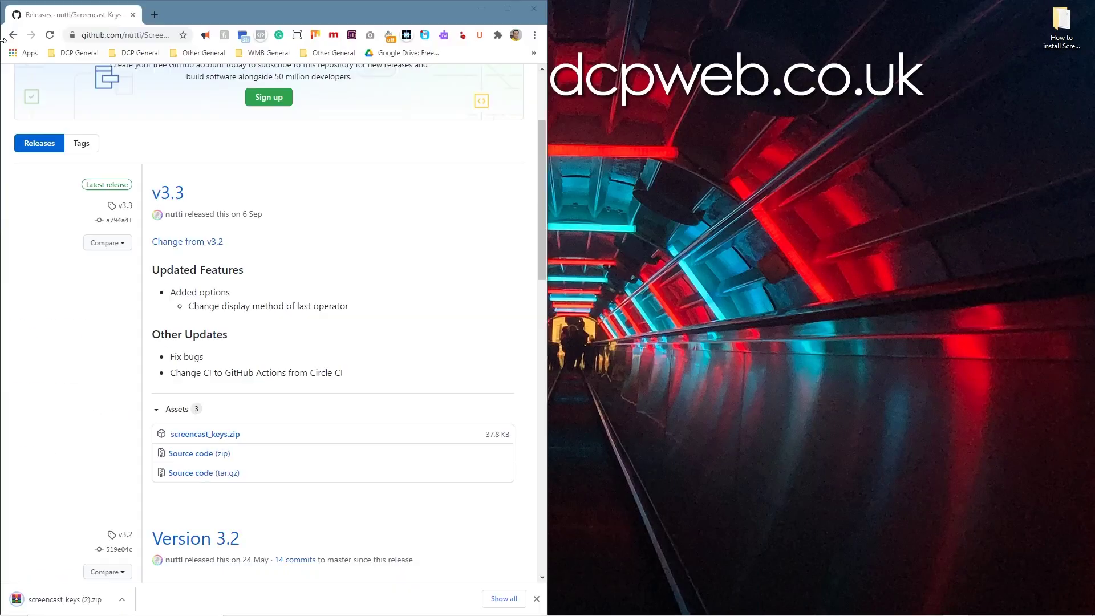
{"action": "left_click", "coordinate": [1061, 26]}
{"action": "double_click", "coordinate": [1061, 26]}
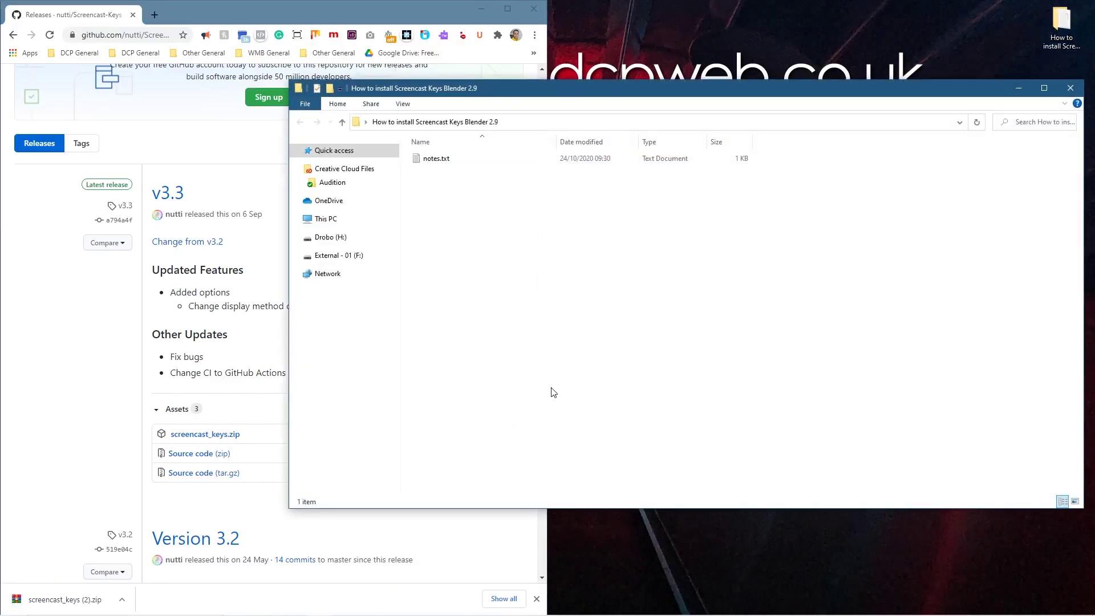
{"action": "left_click_drag", "start_coordinate": [48, 596], "coordinate": [608, 219]}
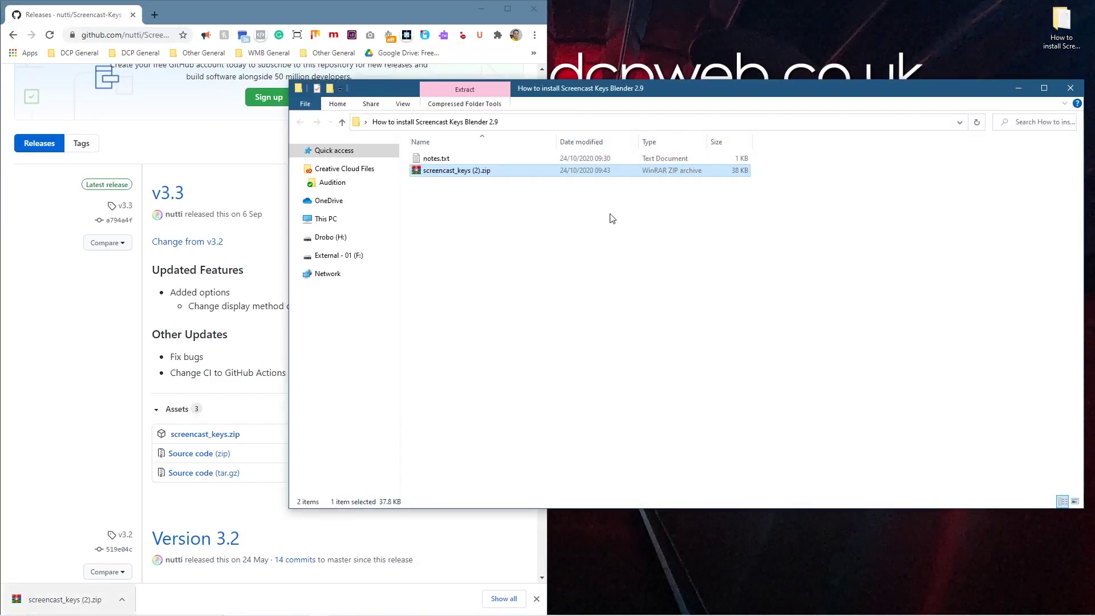
{"action": "left_click", "coordinate": [542, 8]}
{"action": "left_click", "coordinate": [1070, 88]}
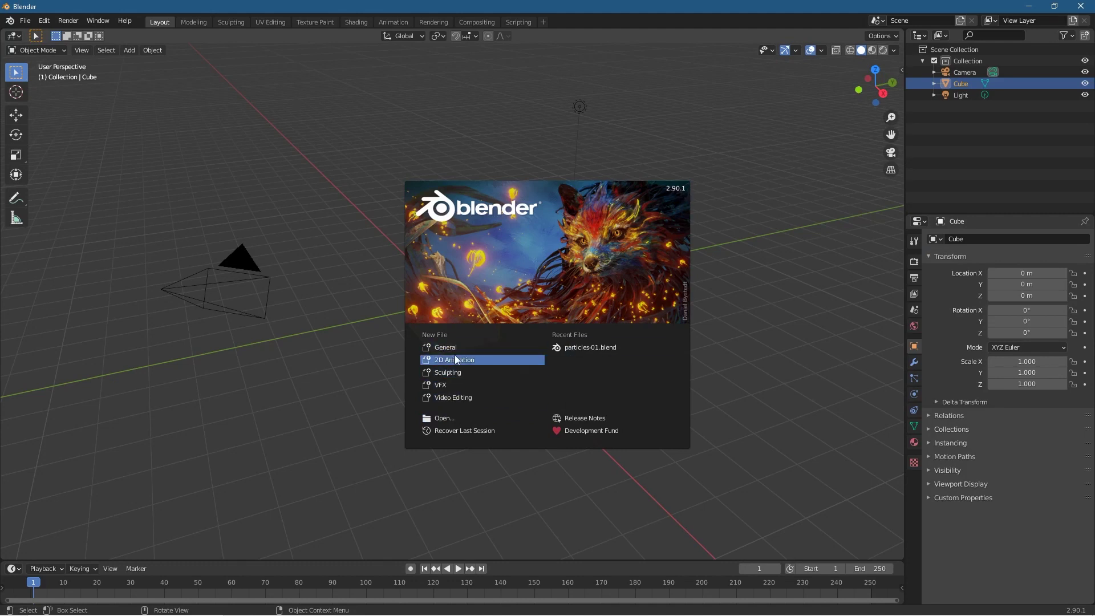
Step: Start a General scene and open Blender Preferences on the Add-ons list
{"action": "left_click", "coordinate": [438, 348]}
{"action": "left_click", "coordinate": [44, 22]}
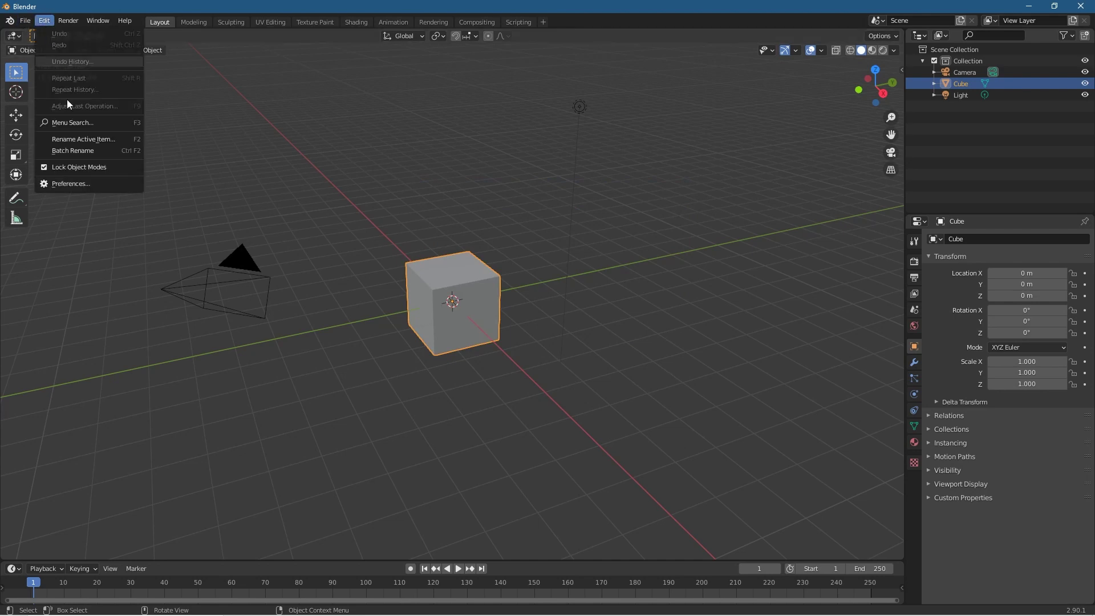
{"action": "left_click", "coordinate": [66, 184]}
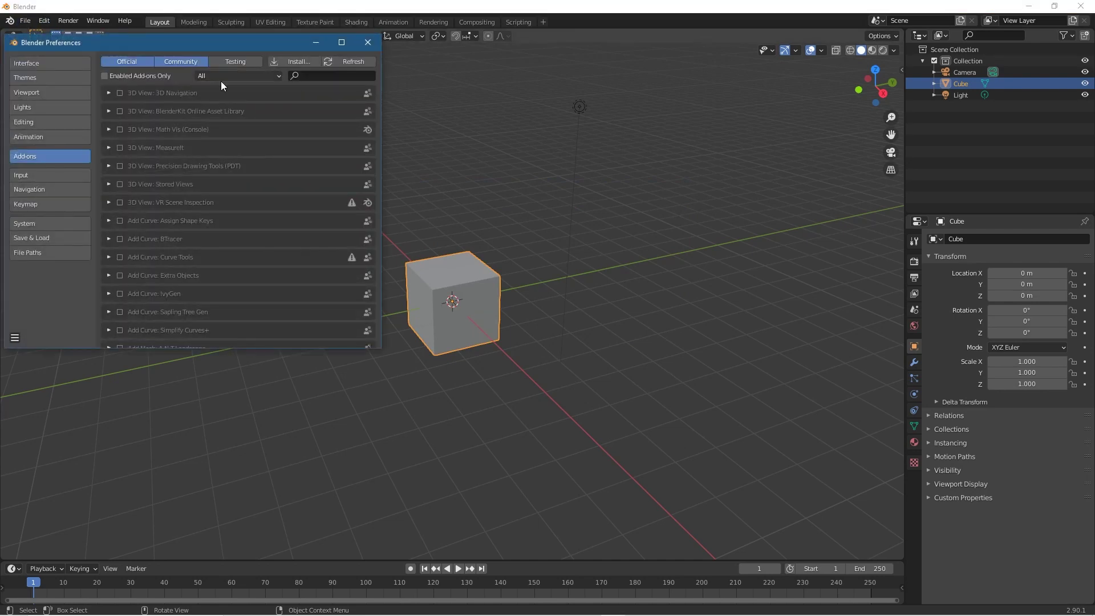
Step: Install screencast_keys (2).zip from the tutorial folder and enable System: Screencast Keys
{"action": "left_click", "coordinate": [302, 61]}
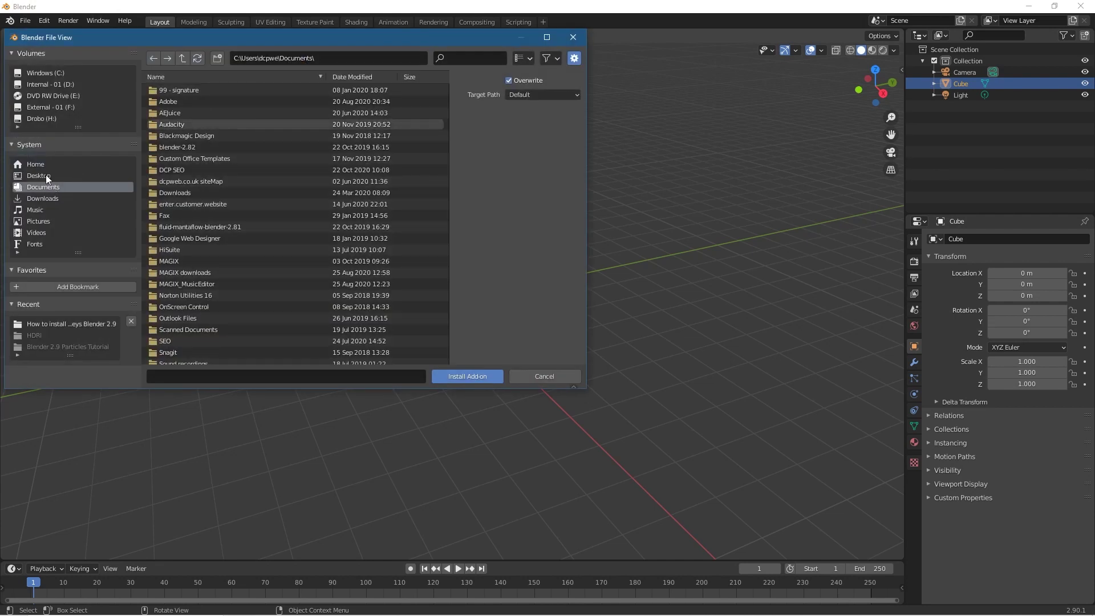
{"action": "left_click", "coordinate": [46, 175]}
{"action": "double_click", "coordinate": [212, 146]}
{"action": "left_click", "coordinate": [187, 90]}
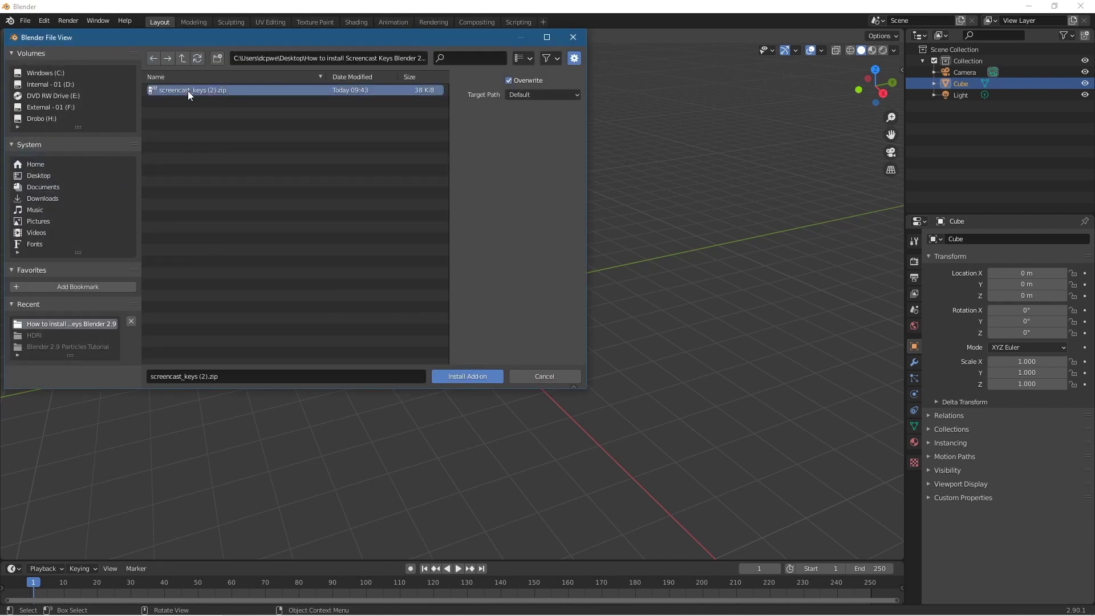
{"action": "left_click", "coordinate": [473, 377]}
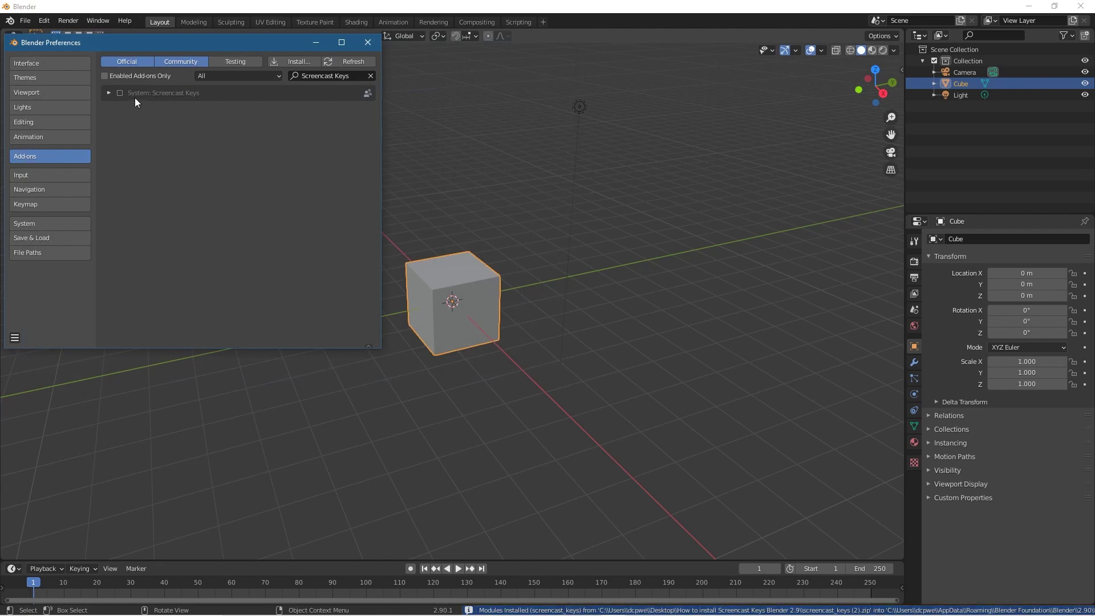
{"action": "left_click", "coordinate": [119, 93]}
{"action": "left_click", "coordinate": [365, 43]}
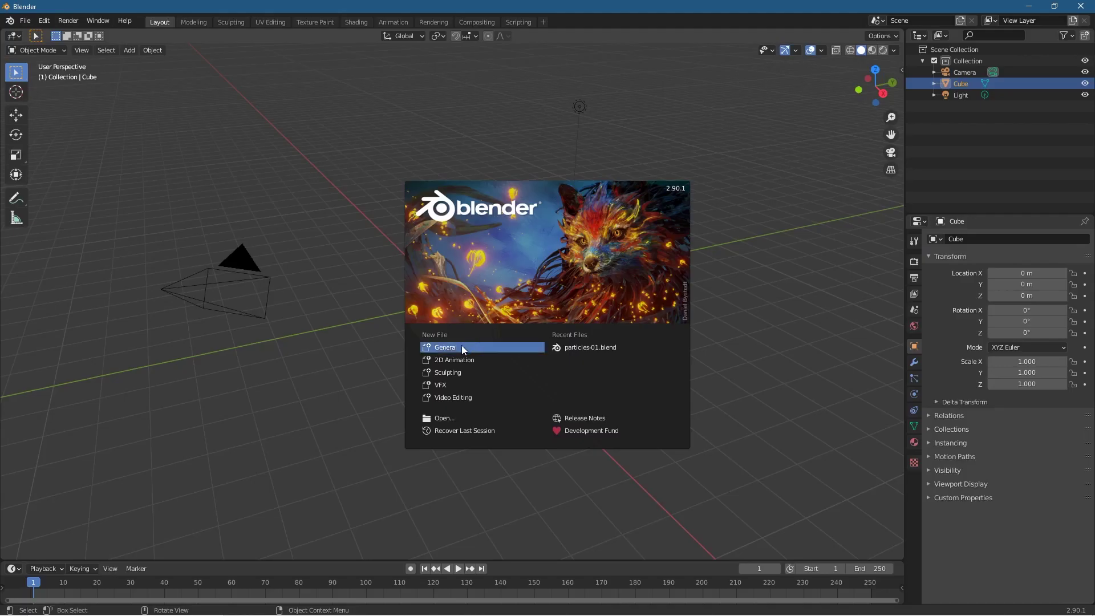
Step: Start a General scene and show the viewport sidebar on its Screencast Keys tab
{"action": "left_click", "coordinate": [461, 344]}
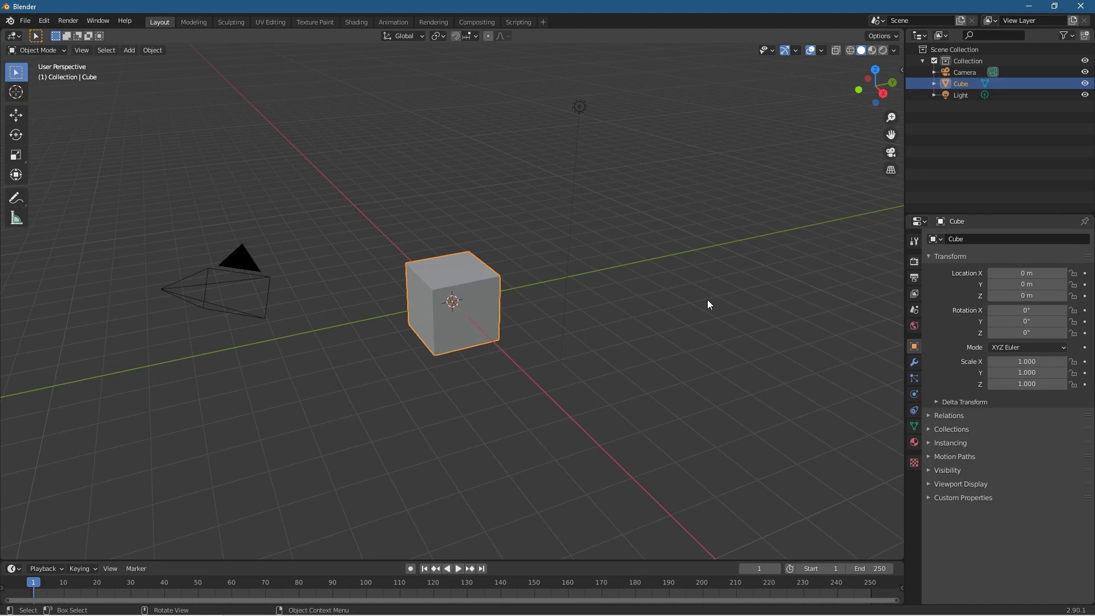
{"action": "key", "text": "n"}
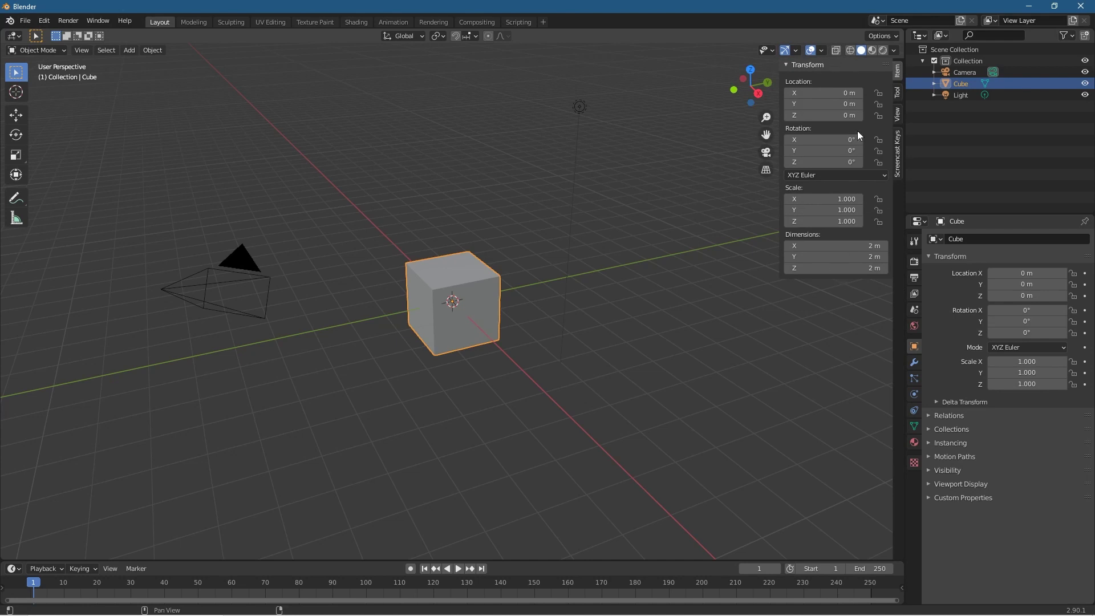
{"action": "key", "text": "n"}
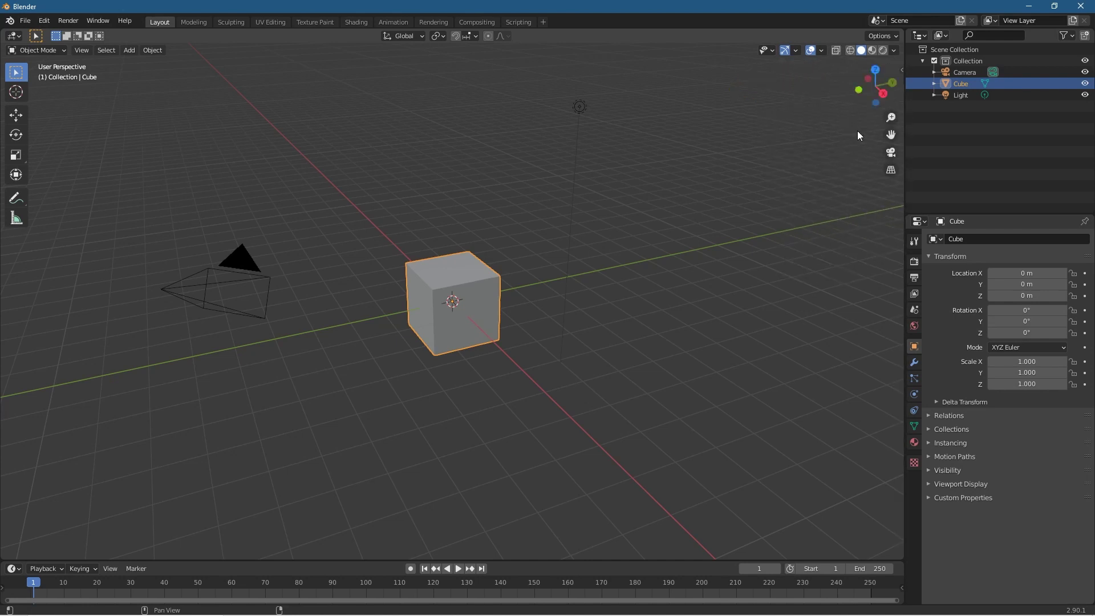
{"action": "key", "text": "n"}
{"action": "left_click", "coordinate": [897, 154]}
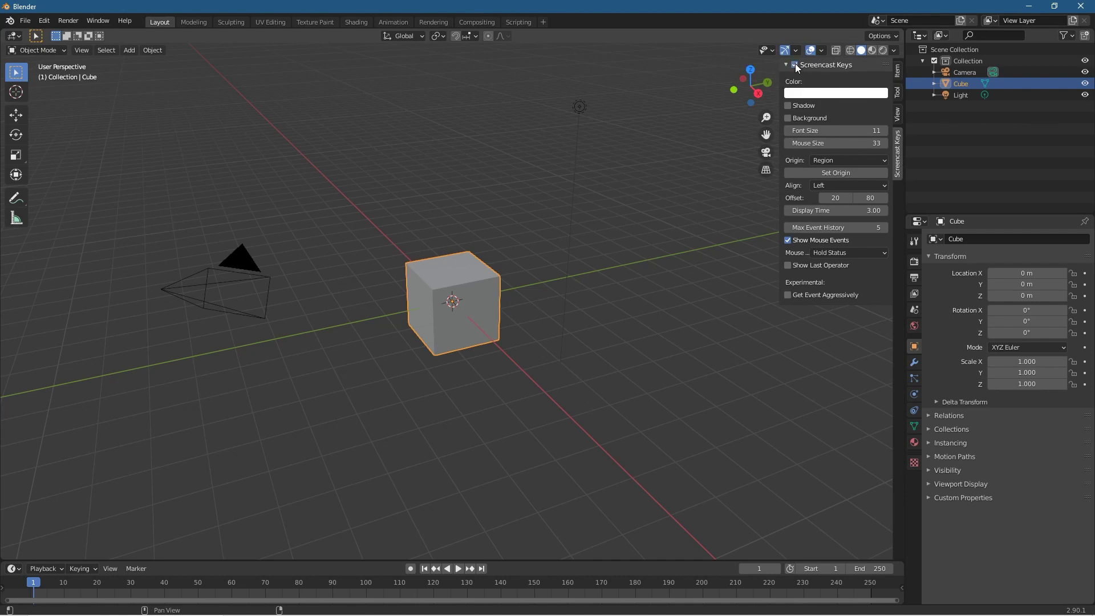
{"action": "left_click", "coordinate": [454, 419]}
Step: Set the Screencast Keys Offset X to 80
{"action": "mouse_move", "coordinate": [454, 419]}
{"action": "middle_mouse_down"}
{"action": "mouse_move", "coordinate": [494, 419]}
{"action": "mouse_move", "coordinate": [443, 418]}
{"action": "middle_mouse_up"}
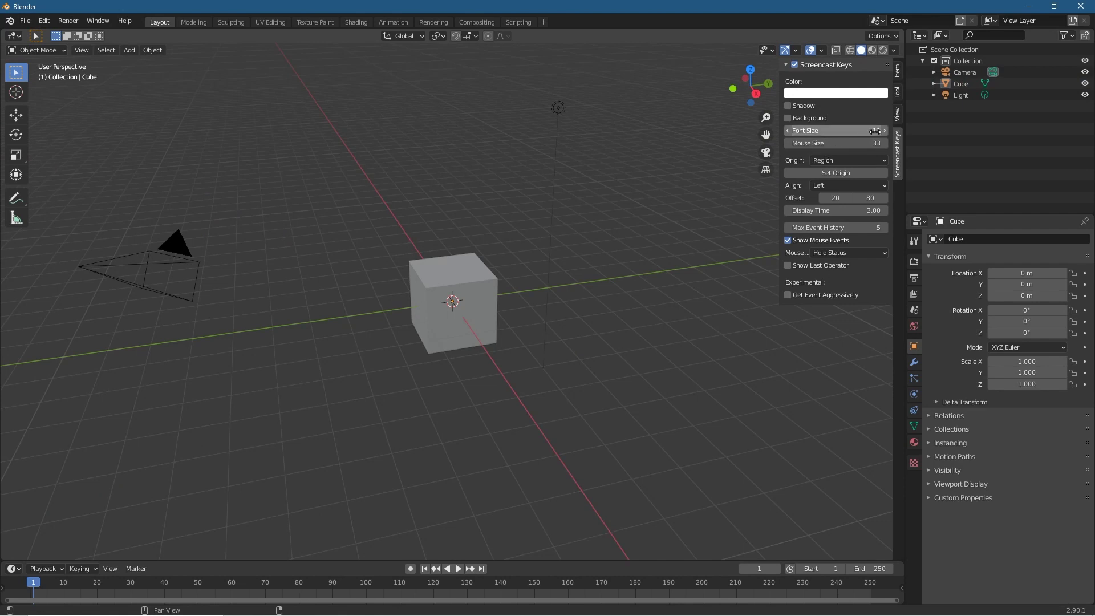
{"action": "left_click", "coordinate": [839, 199]}
{"action": "type", "text": "80"}
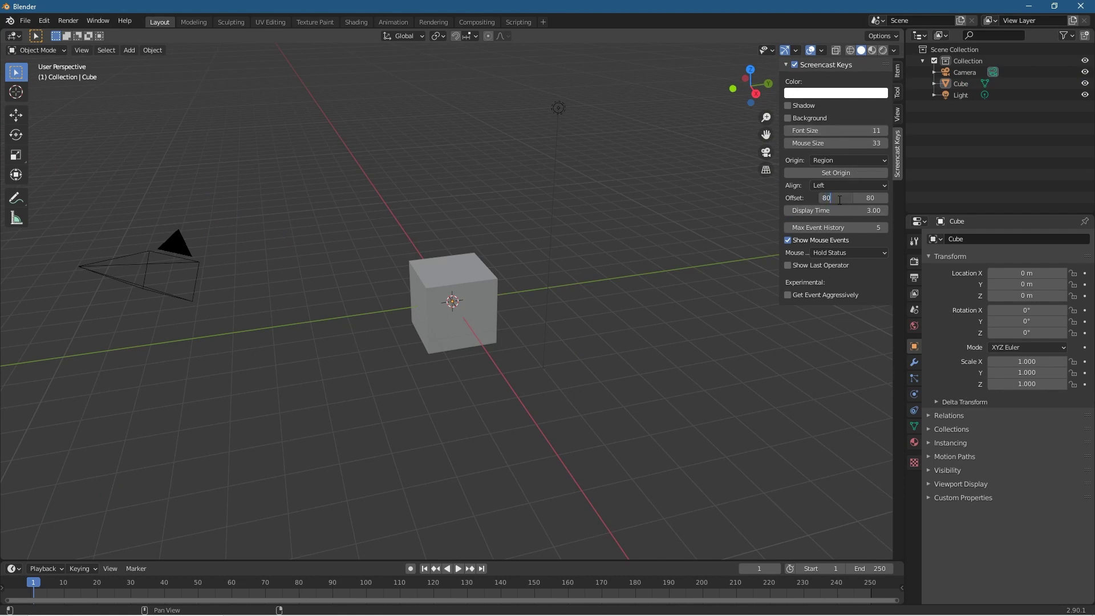
{"action": "left_click", "coordinate": [598, 243]}
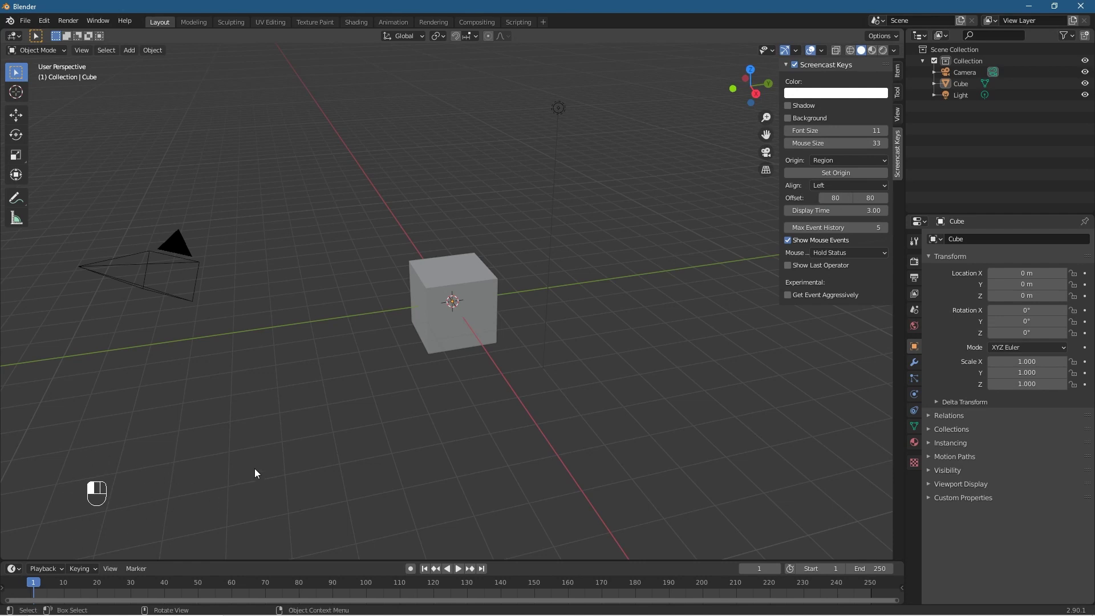
{"action": "right_click", "coordinate": [377, 455]}
{"action": "left_click", "coordinate": [251, 430]}
{"action": "middle_click_drag", "start_coordinate": [242, 428], "coordinate": [249, 399]}
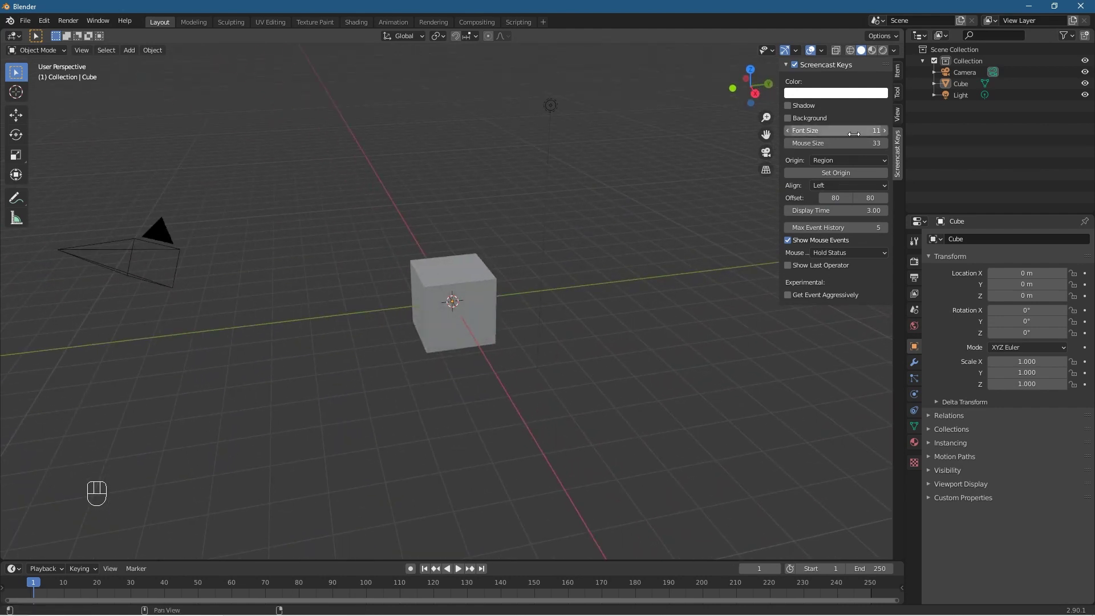
Step: Set both Mouse Size and Font Size to 40
{"action": "left_click", "coordinate": [838, 146]}
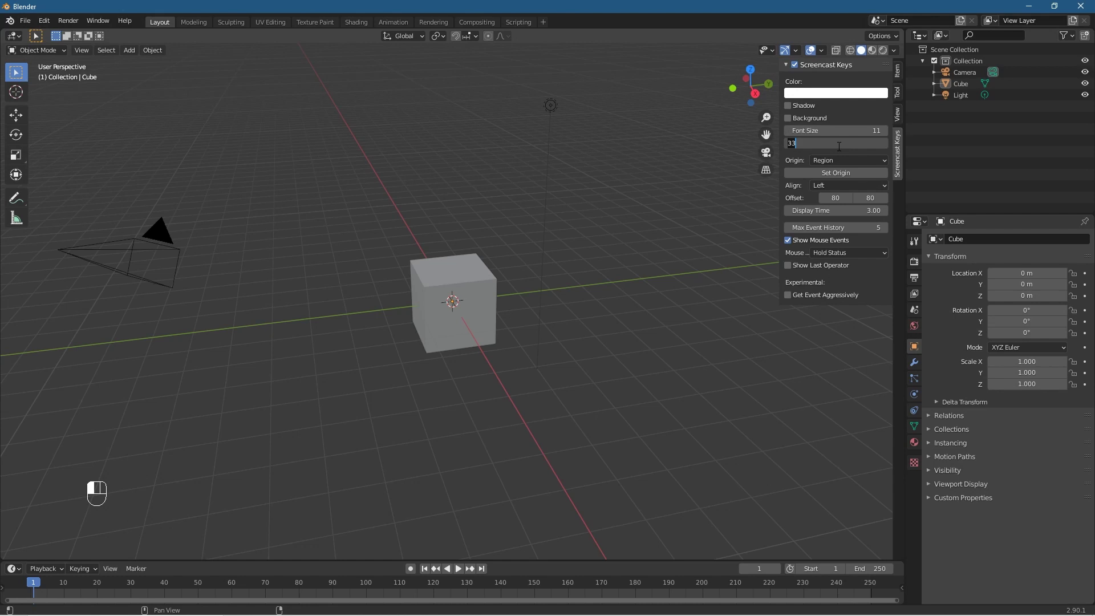
{"action": "type", "text": "40"}
{"action": "key", "text": "Return"}
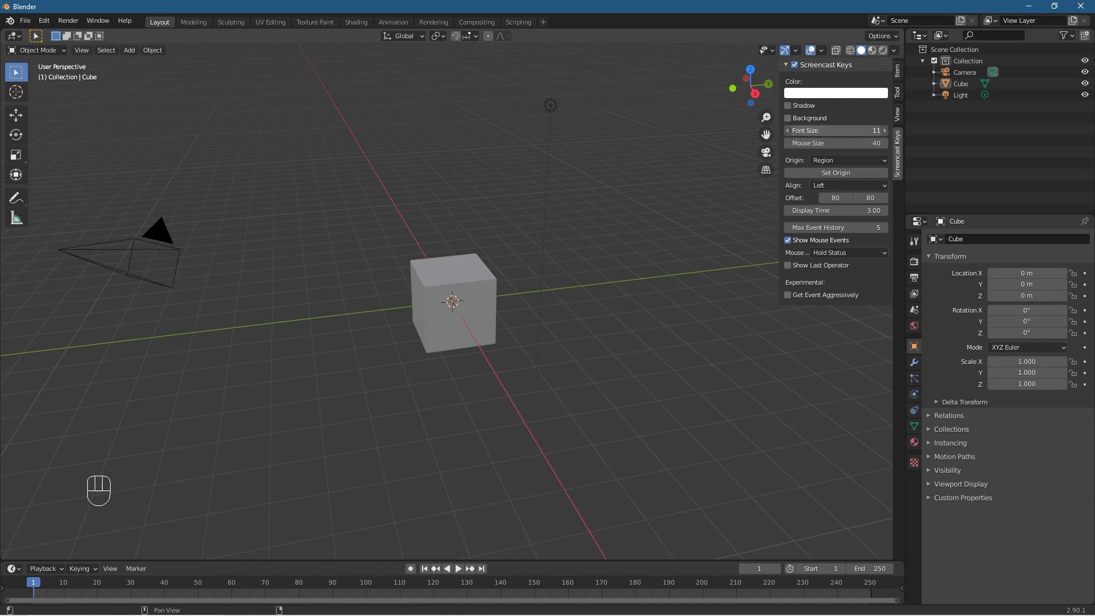
{"action": "left_click", "coordinate": [833, 133]}
{"action": "type", "text": "40"}
{"action": "key", "text": "Return"}
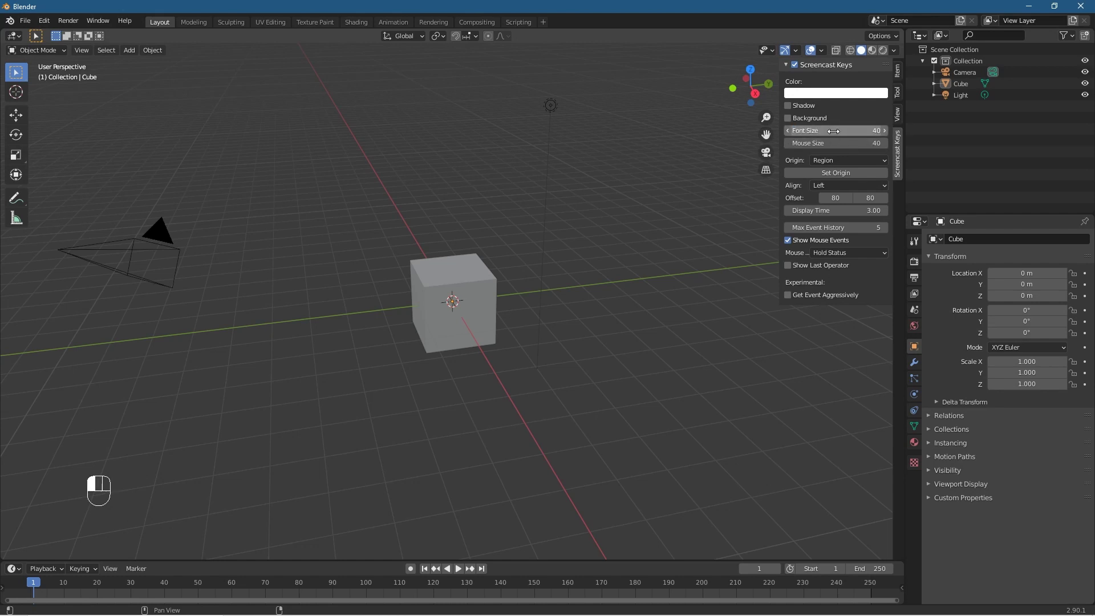
{"action": "left_click", "coordinate": [813, 92]}
Step: Make the overlay colour green and raise Display Time to 4.00
{"action": "left_click_drag", "start_coordinate": [825, 126], "coordinate": [791, 134]}
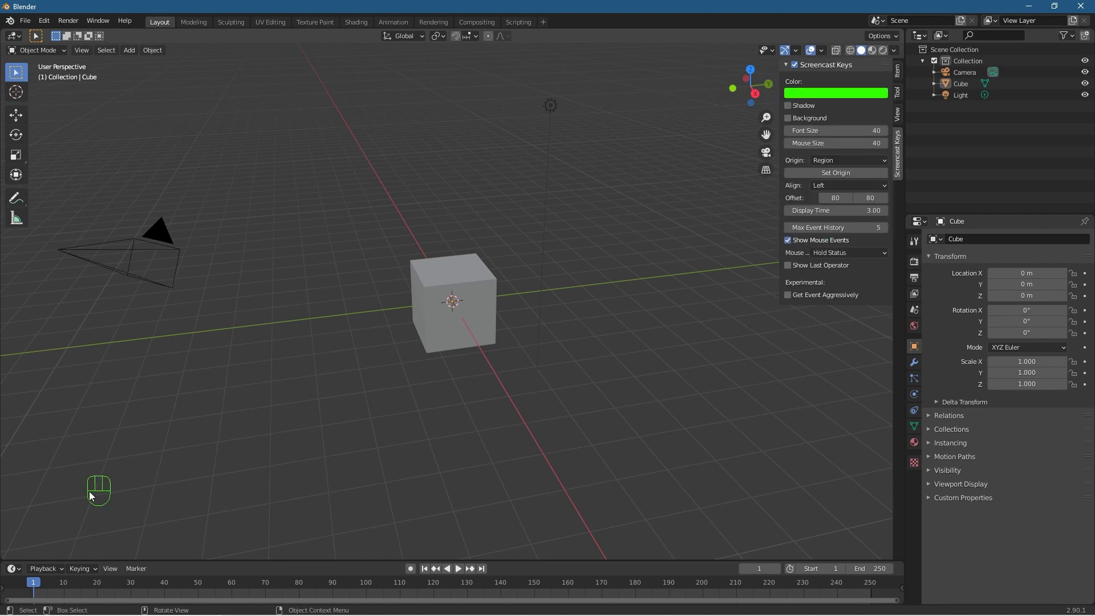
{"action": "mouse_move", "coordinate": [835, 197]}
{"action": "left_mouse_down"}
{"action": "mouse_move", "coordinate": [854, 198]}
{"action": "mouse_move", "coordinate": [765, 198]}
{"action": "mouse_move", "coordinate": [834, 197]}
{"action": "left_mouse_up"}
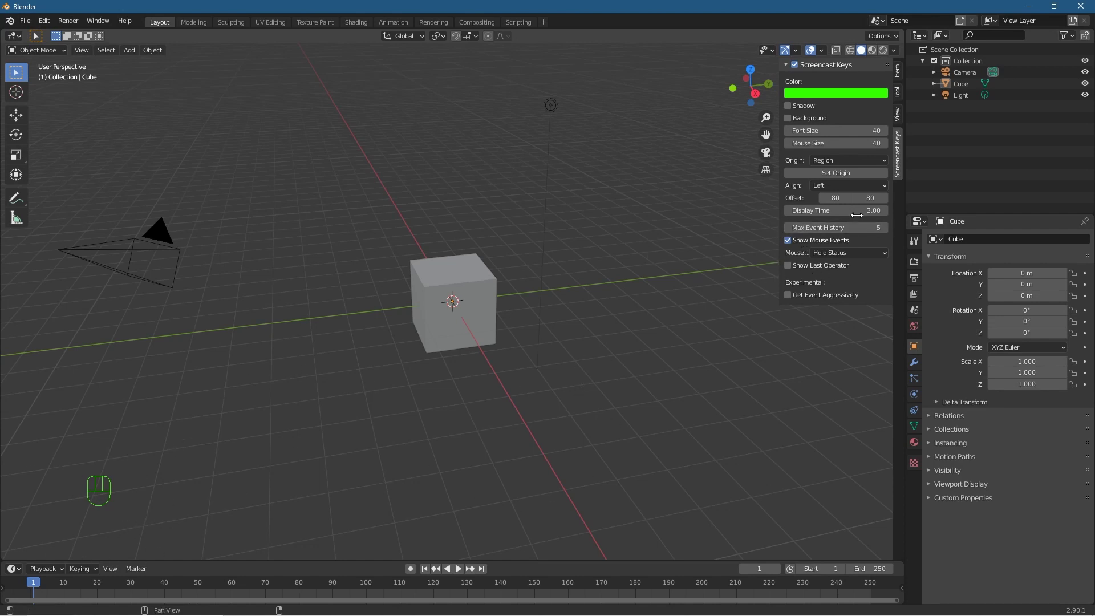
{"action": "left_click", "coordinate": [887, 211]}
{"action": "left_click", "coordinate": [887, 210]}
{"action": "left_click", "coordinate": [887, 211]}
{"action": "left_click", "coordinate": [887, 211]}
{"action": "left_click", "coordinate": [887, 211]}
Step: Press R and S alternately to watch them appear in the overlay
{"action": "key", "text": "r"}
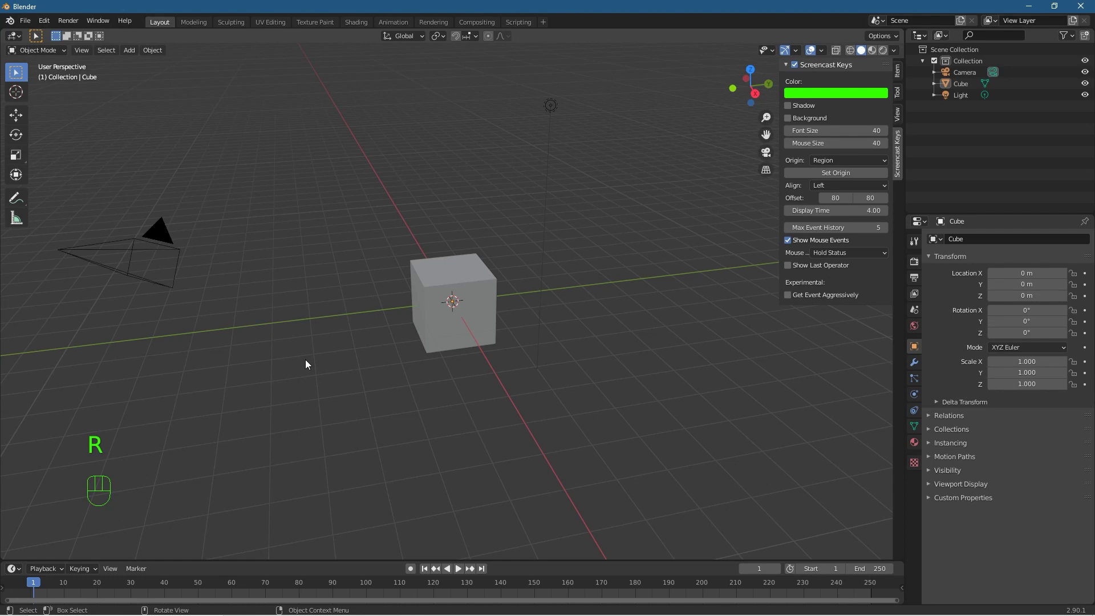
{"action": "key", "text": "s"}
{"action": "key", "text": "r"}
{"action": "key", "text": "s"}
{"action": "key", "text": "r"}
{"action": "key", "text": "s"}
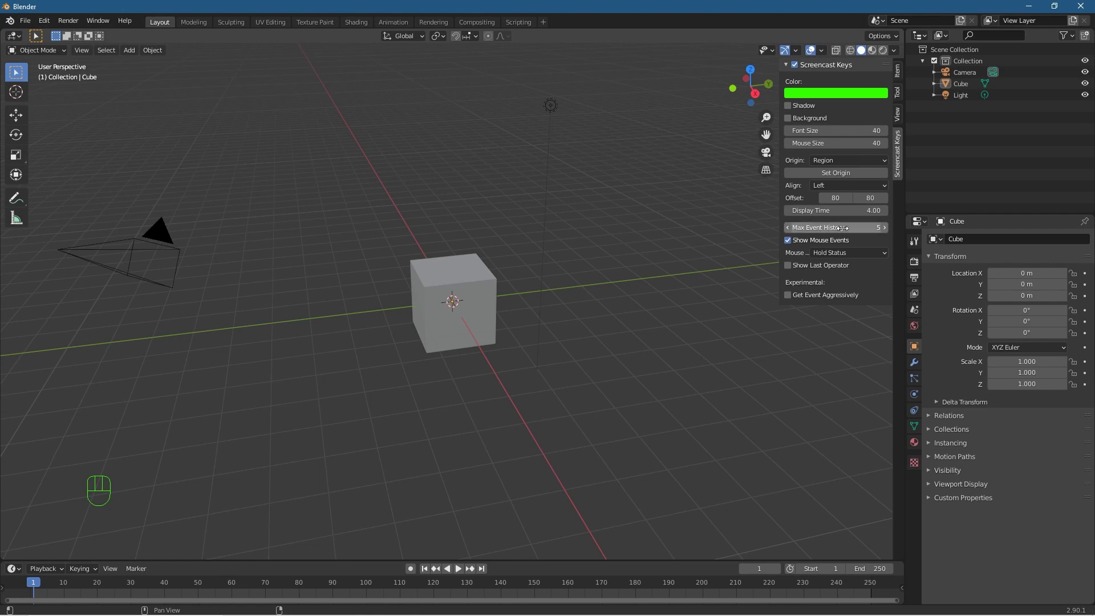
Step: Raise Max Event History to 10 and fill it with alternating R and S presses
{"action": "left_click", "coordinate": [883, 227]}
{"action": "left_click", "coordinate": [883, 227]}
{"action": "left_click", "coordinate": [883, 228]}
{"action": "left_click", "coordinate": [884, 227]}
{"action": "left_click", "coordinate": [883, 227]}
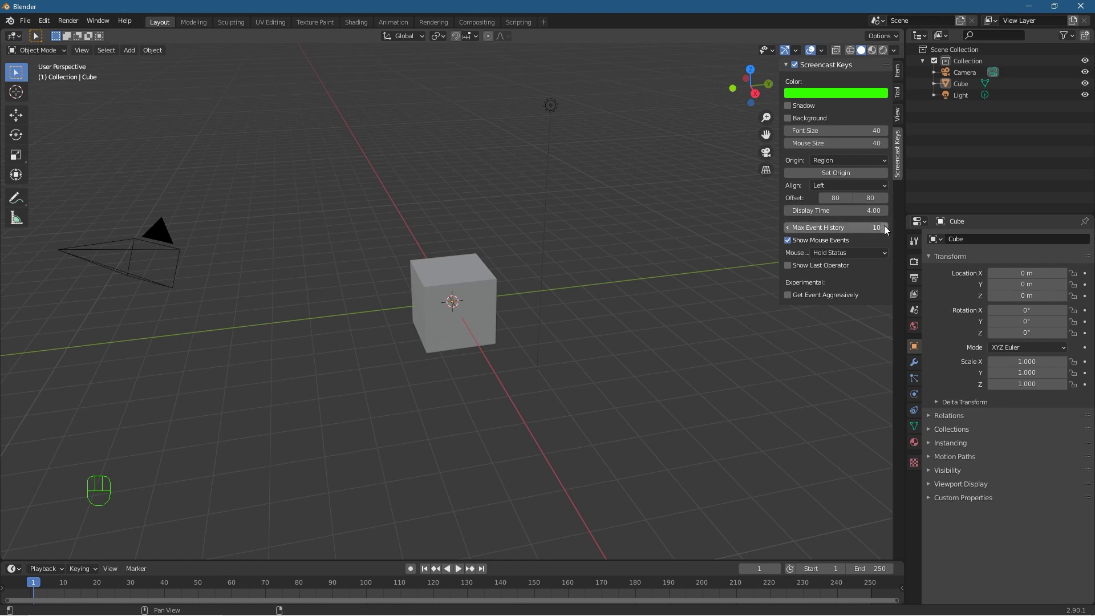
{"action": "key", "text": "r"}
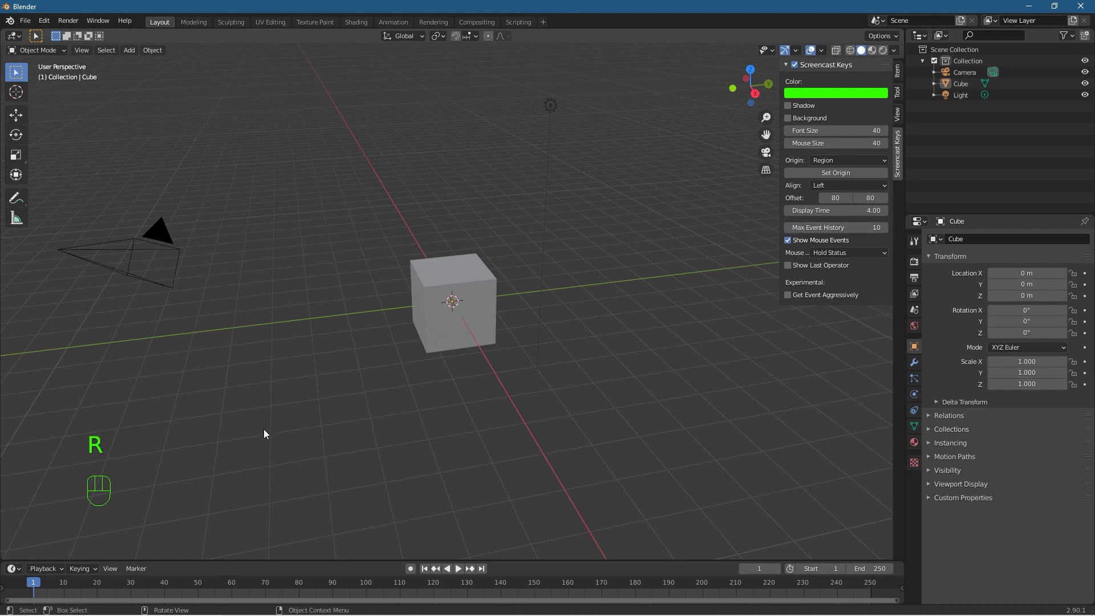
{"action": "key", "text": "s"}
{"action": "key", "text": "r"}
{"action": "key", "text": "s"}
{"action": "key", "text": "r"}
{"action": "key", "text": "s"}
{"action": "key", "text": "r"}
{"action": "key", "text": "s"}
{"action": "key", "text": "r"}
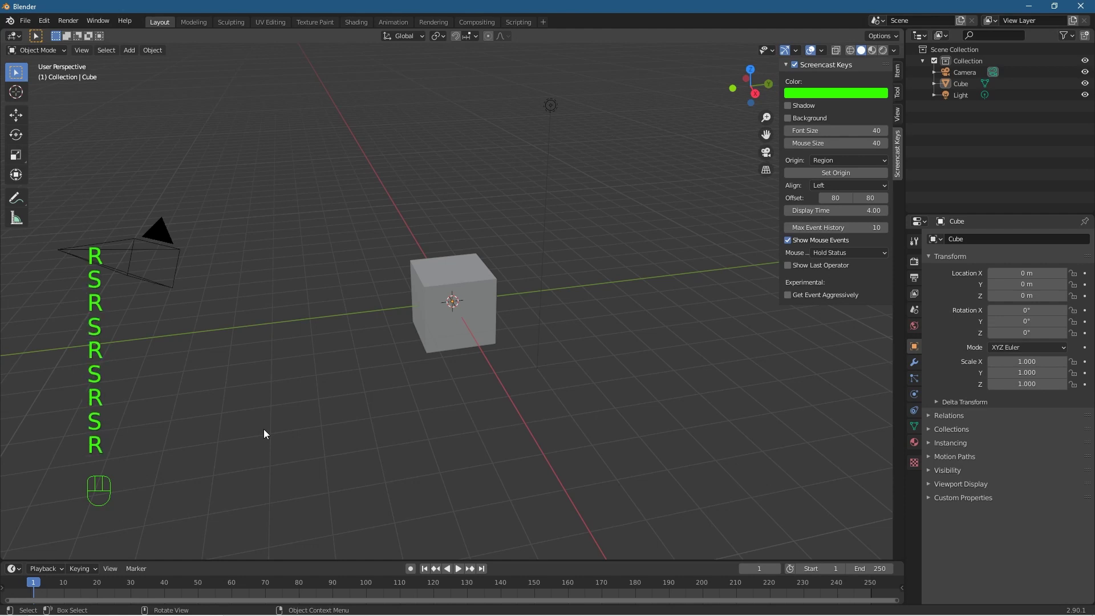
{"action": "key", "text": "s"}
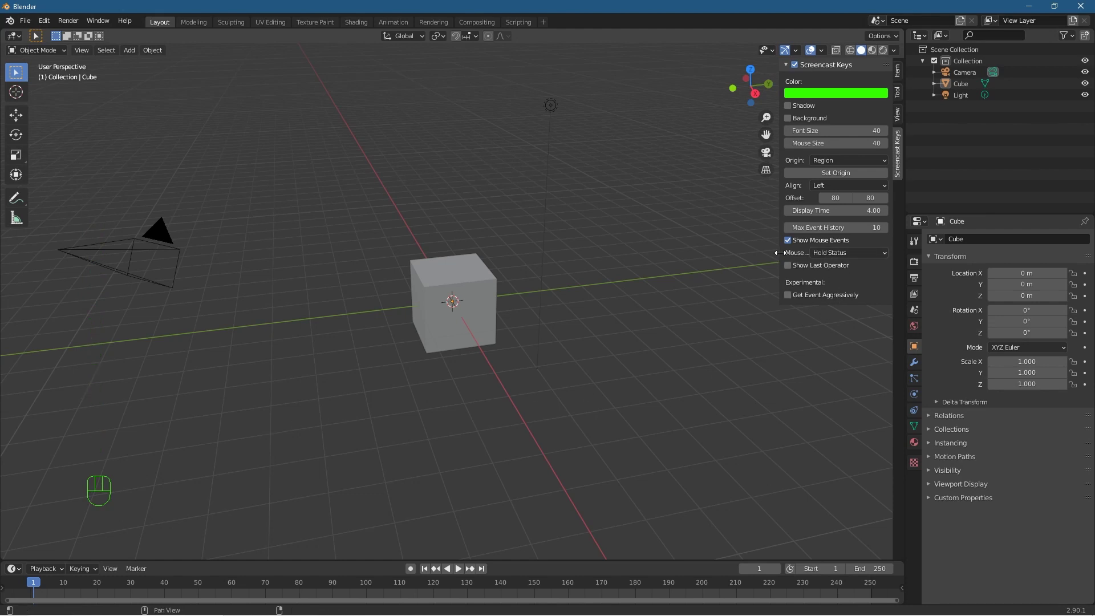
Step: Try the Event History + Hold Status and Event History mouse options, testing clicks in the viewport
{"action": "left_click_drag", "start_coordinate": [847, 253], "coordinate": [859, 291]}
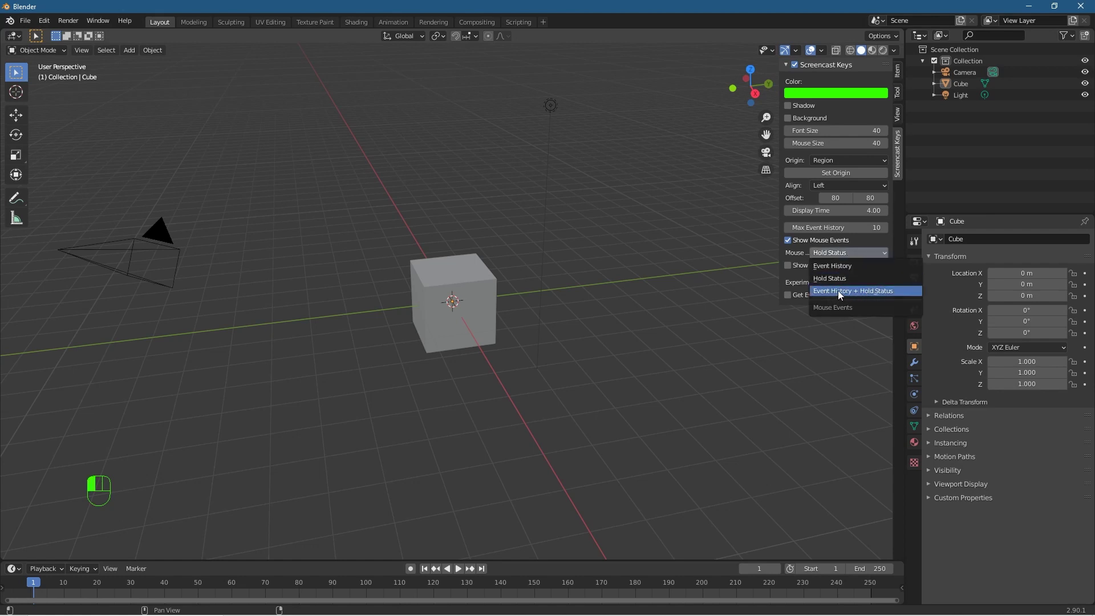
{"action": "left_click_drag", "start_coordinate": [871, 291], "coordinate": [871, 291]}
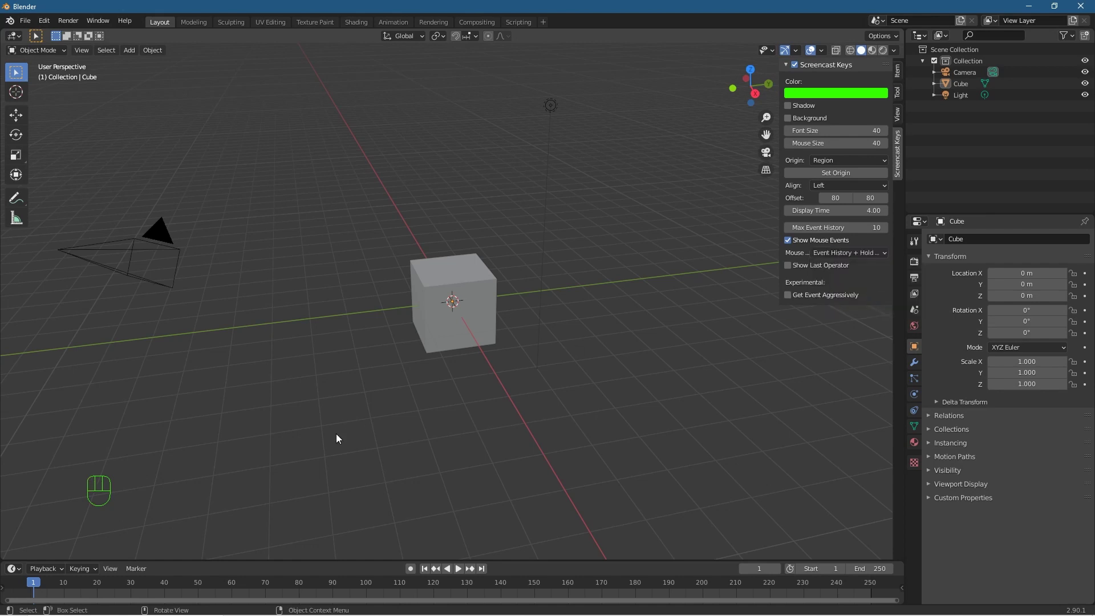
{"action": "mouse_move", "coordinate": [340, 429]}
{"action": "left_mouse_down"}
{"action": "mouse_move", "coordinate": [367, 426]}
{"action": "mouse_move", "coordinate": [350, 427]}
{"action": "left_mouse_up"}
{"action": "left_click", "coordinate": [830, 253]}
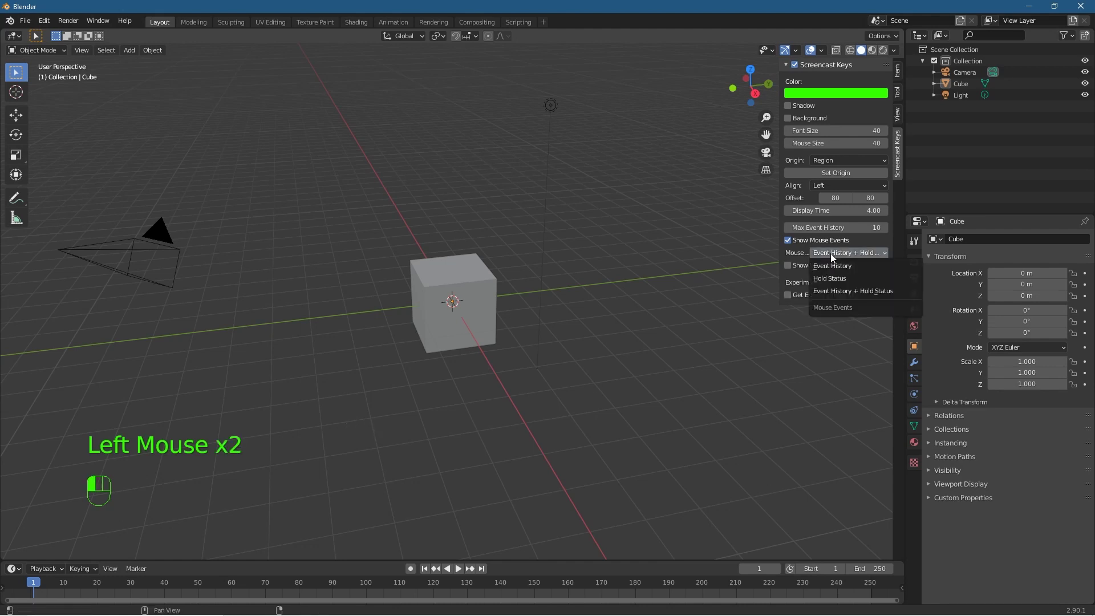
{"action": "left_click", "coordinate": [833, 264]}
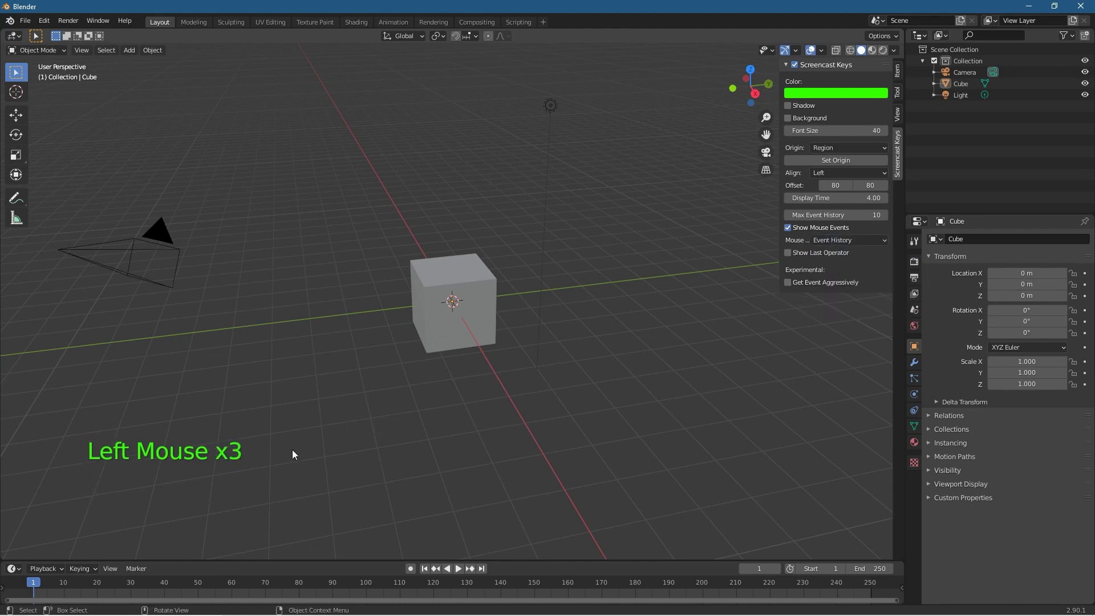
{"action": "left_click", "coordinate": [240, 455]}
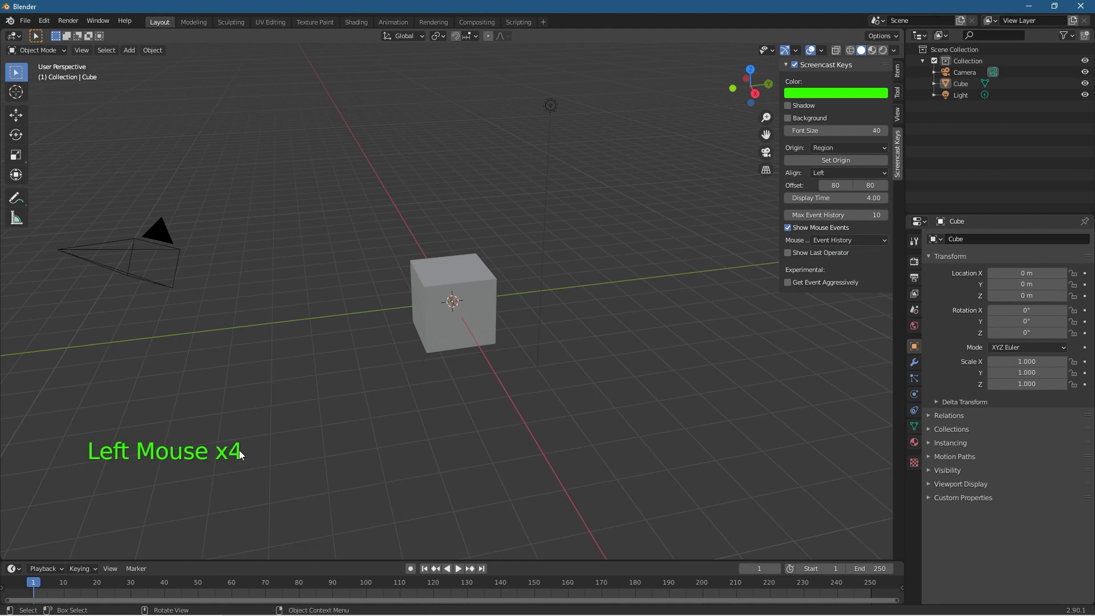
Step: Test the Hold Status option with left and right clicks, then settle on Event History + Hold Status
{"action": "left_click", "coordinate": [837, 239]}
{"action": "left_click", "coordinate": [844, 265]}
{"action": "mouse_move", "coordinate": [214, 486]}
{"action": "left_mouse_down"}
{"action": "mouse_move", "coordinate": [176, 492]}
{"action": "mouse_move", "coordinate": [200, 486]}
{"action": "left_mouse_up"}
{"action": "right_click", "coordinate": [179, 473]}
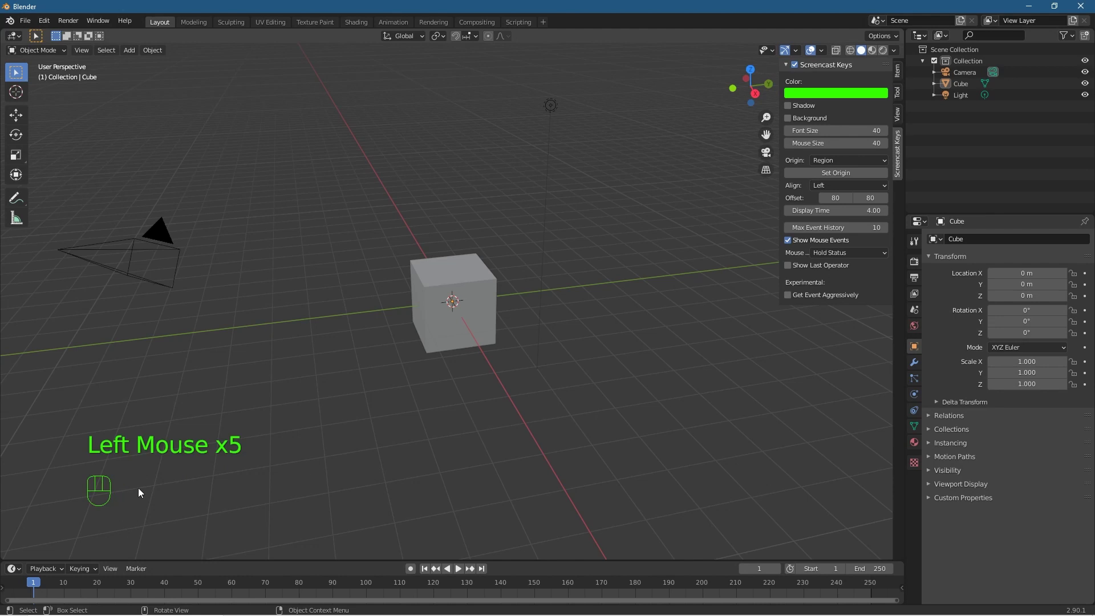
{"action": "right_click", "coordinate": [333, 457]}
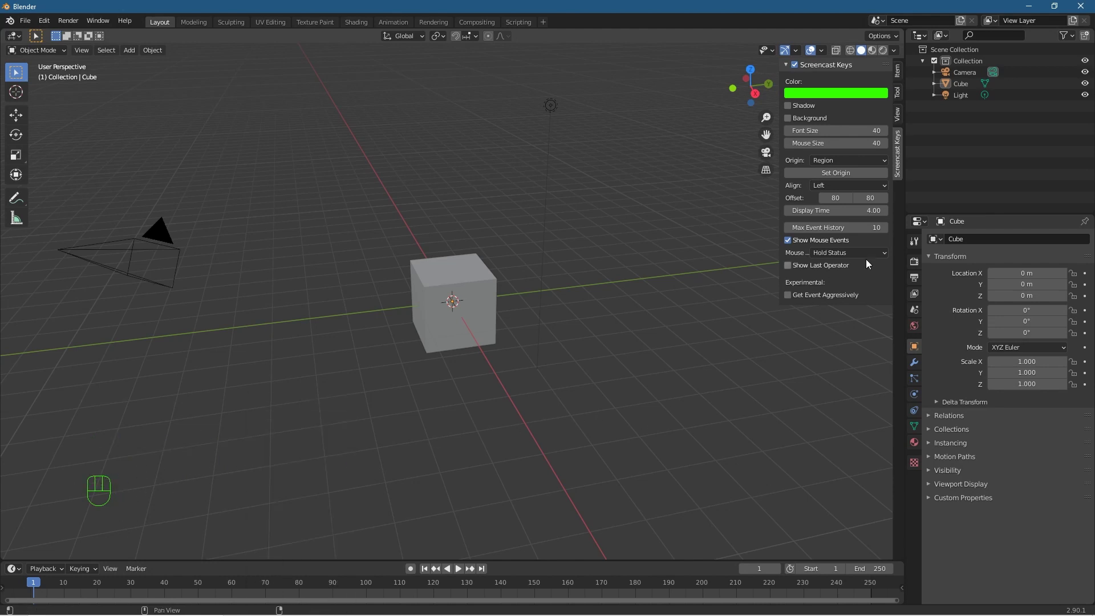
{"action": "left_click", "coordinate": [849, 252]}
{"action": "left_click", "coordinate": [842, 291]}
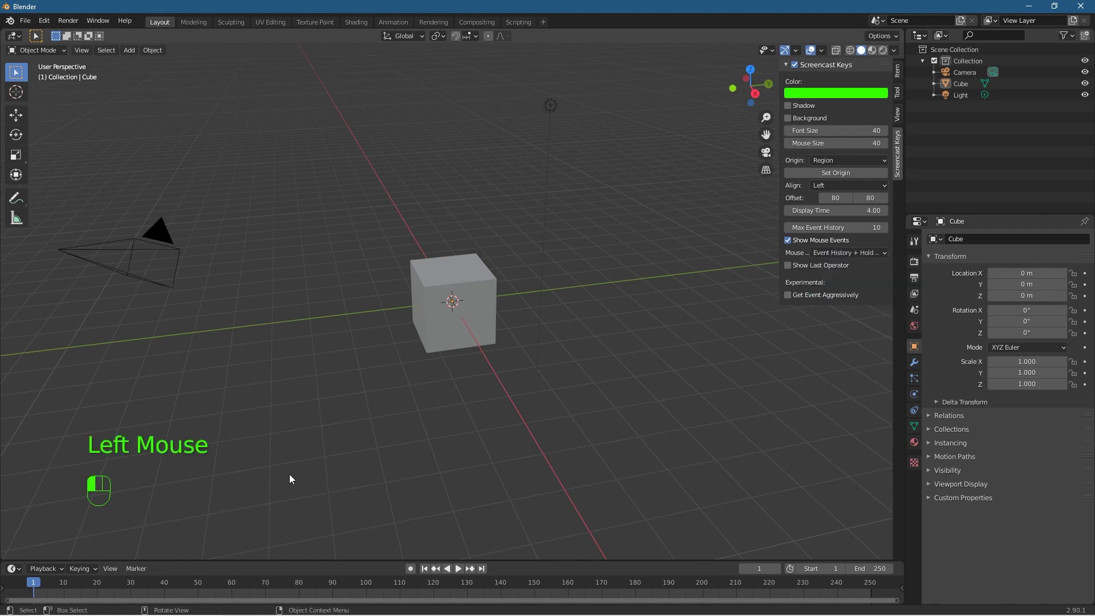
{"action": "left_click", "coordinate": [309, 452]}
{"action": "middle_click_drag", "start_coordinate": [368, 448], "coordinate": [368, 448]}
{"action": "right_click", "coordinate": [393, 442]}
{"action": "mouse_move", "coordinate": [389, 442]}
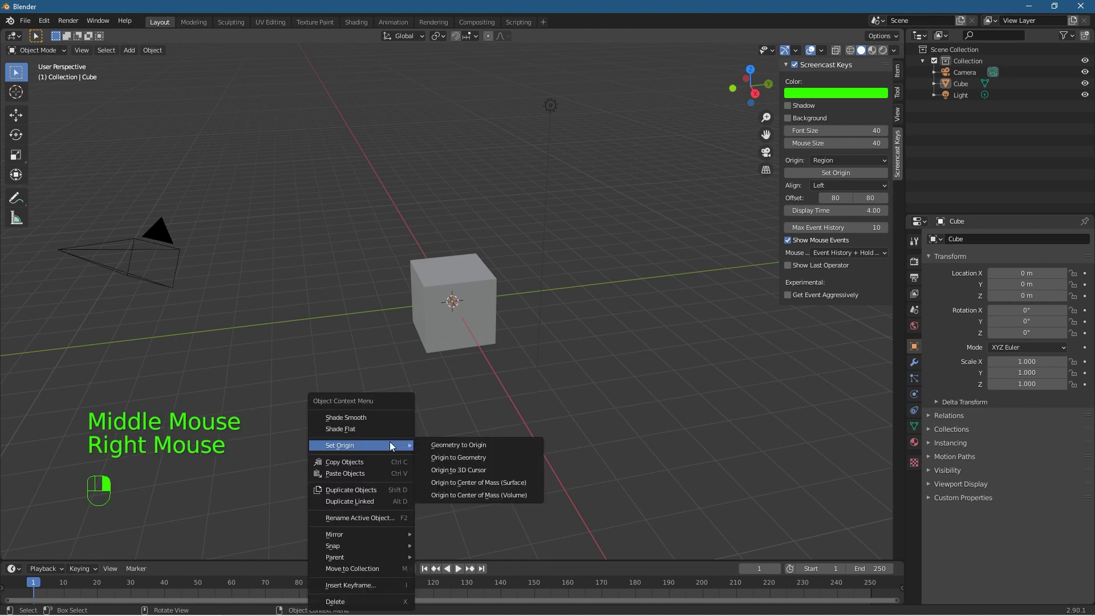
{"action": "left_click", "coordinate": [560, 425]}
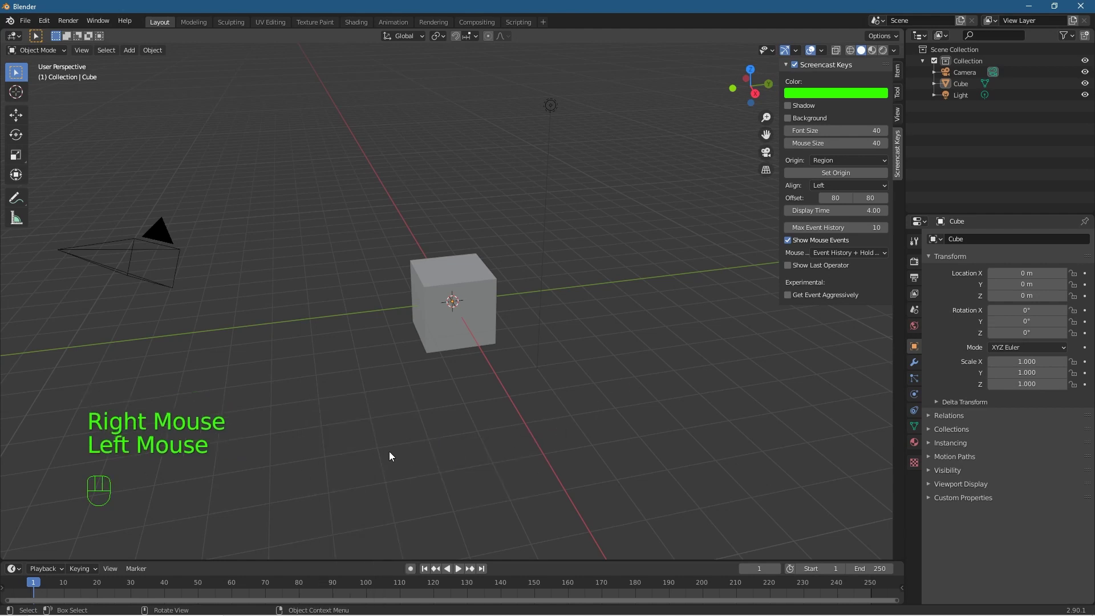
{"action": "key", "text": "r"}
{"action": "left_click", "coordinate": [478, 275]}
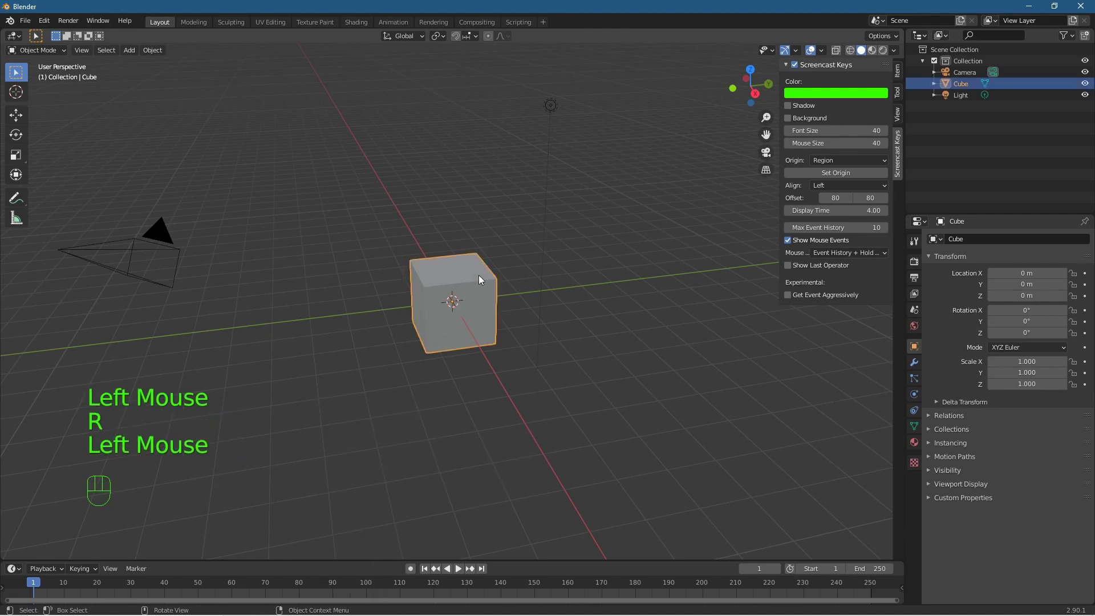
{"action": "key", "text": "r"}
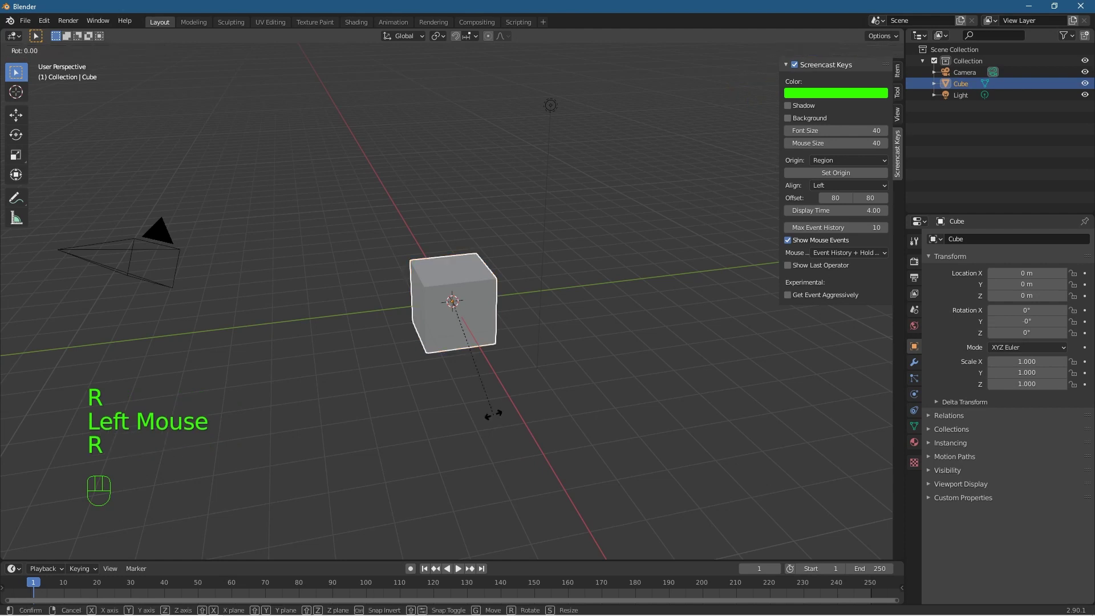
{"action": "key", "text": "z"}
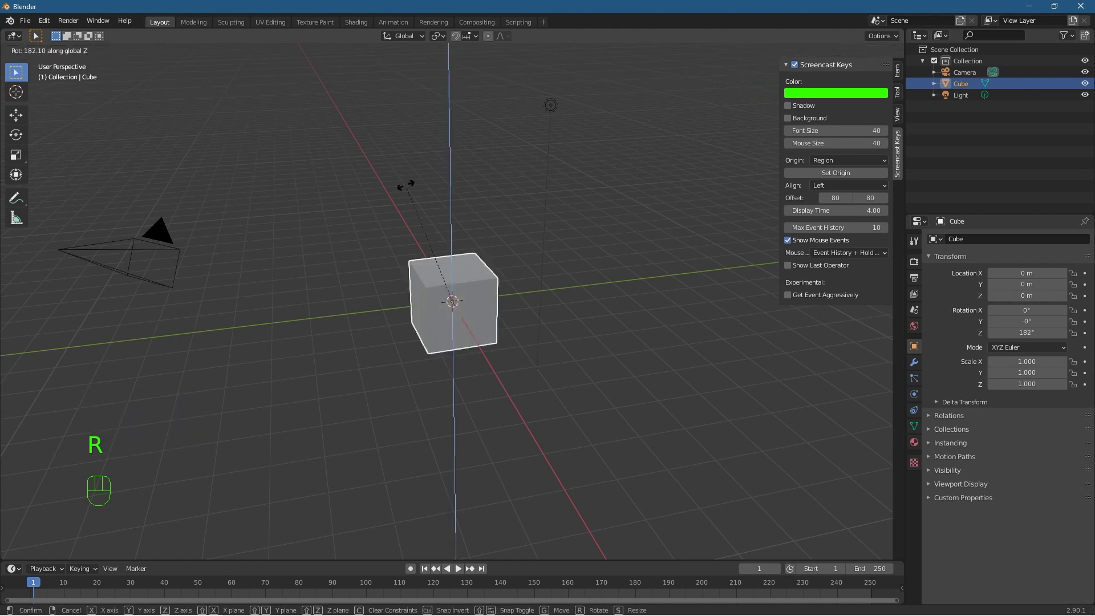
{"action": "right_click", "coordinate": [170, 461]}
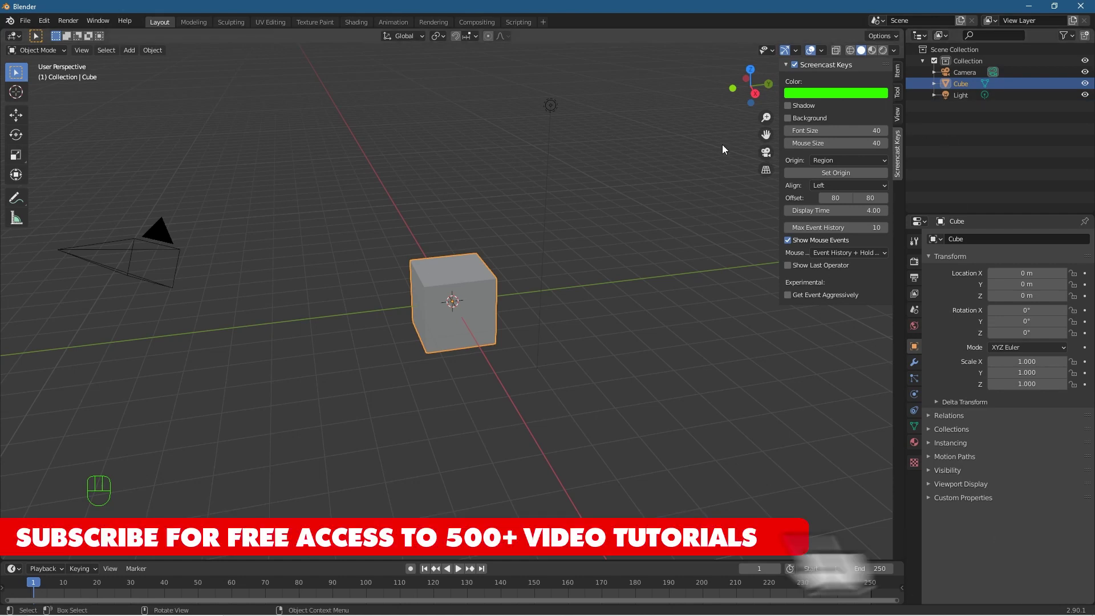
Step: Quit Blender with Don't Save, then orbit around the cube in the relaunched default scene
{"action": "left_click", "coordinate": [646, 225]}
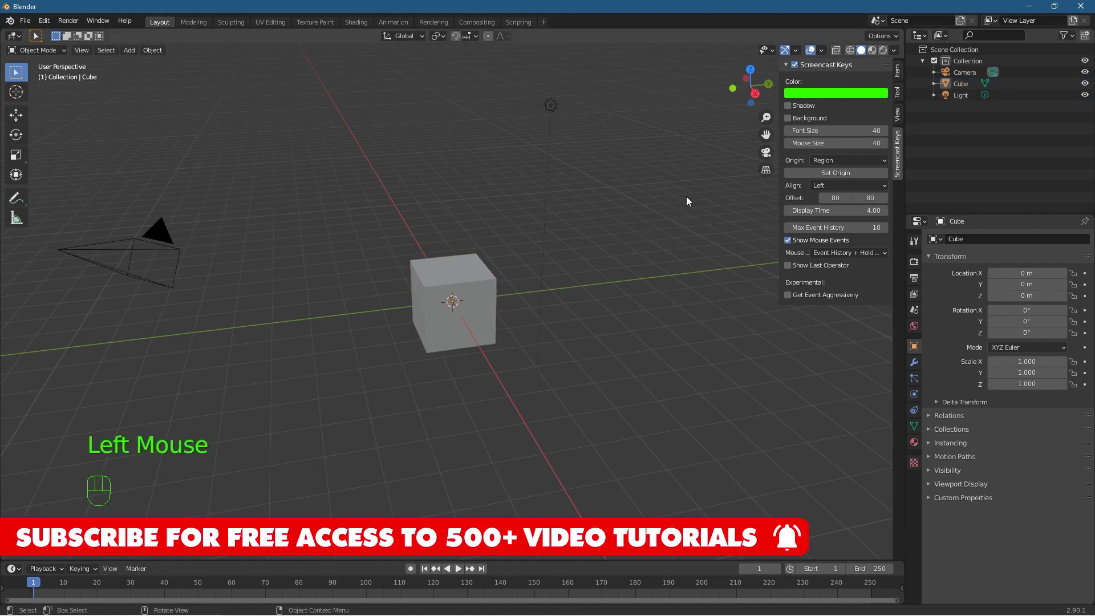
{"action": "left_click", "coordinate": [1080, 5]}
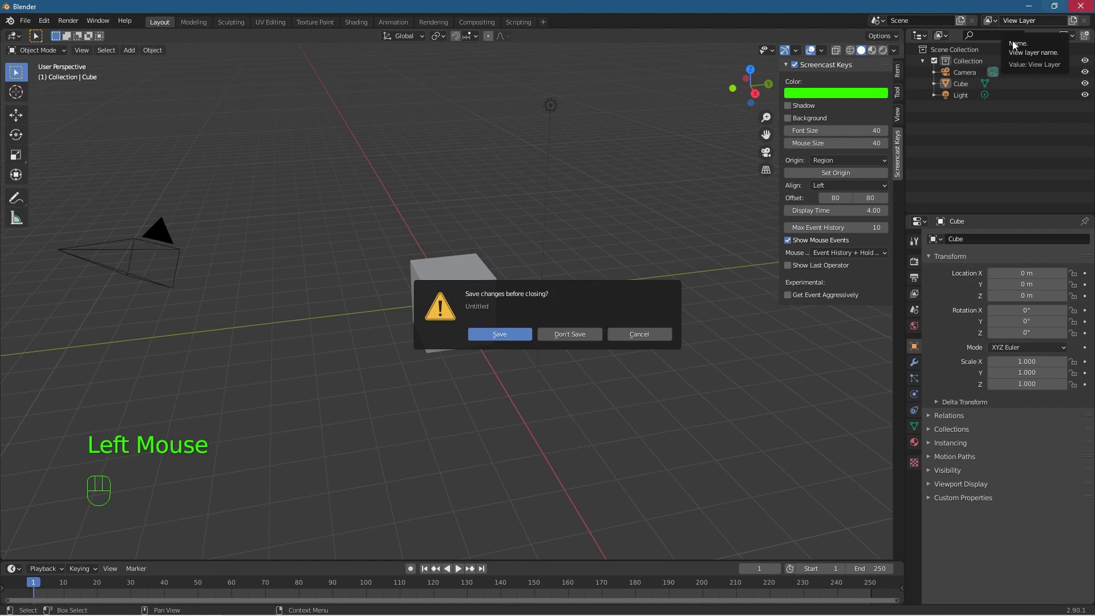
{"action": "left_click", "coordinate": [572, 335]}
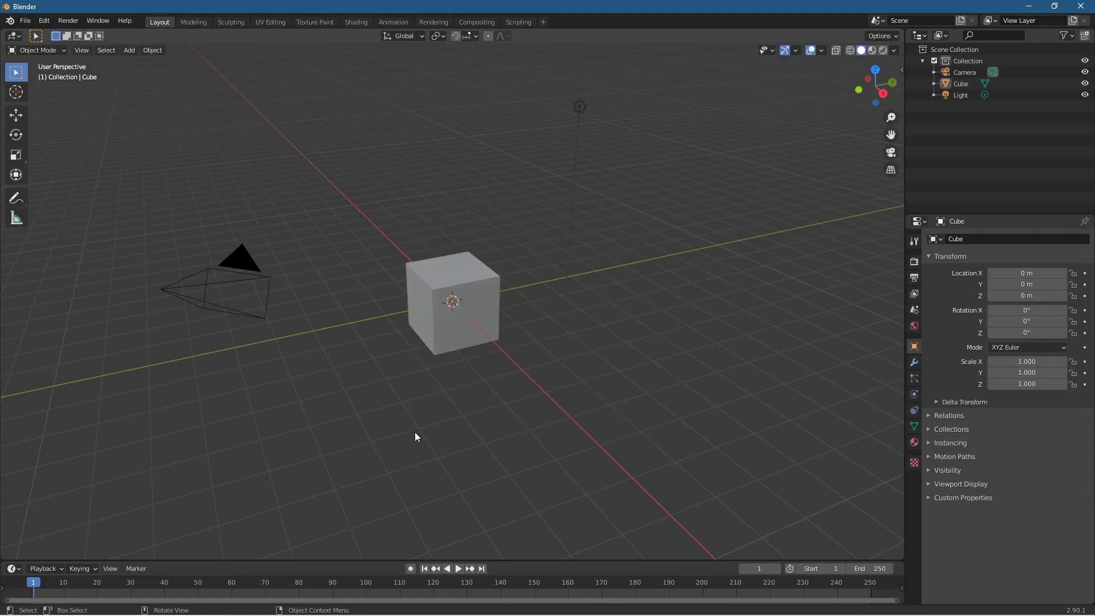
{"action": "middle_click_drag", "start_coordinate": [391, 426], "coordinate": [326, 438]}
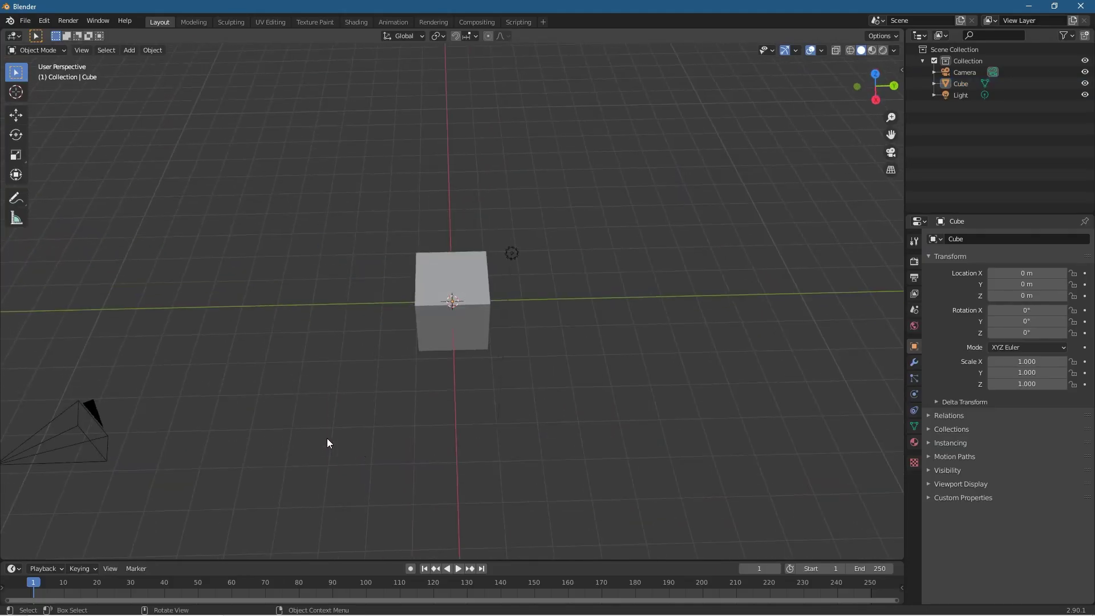
{"action": "middle_click_drag", "start_coordinate": [322, 506], "coordinate": [609, 408]}
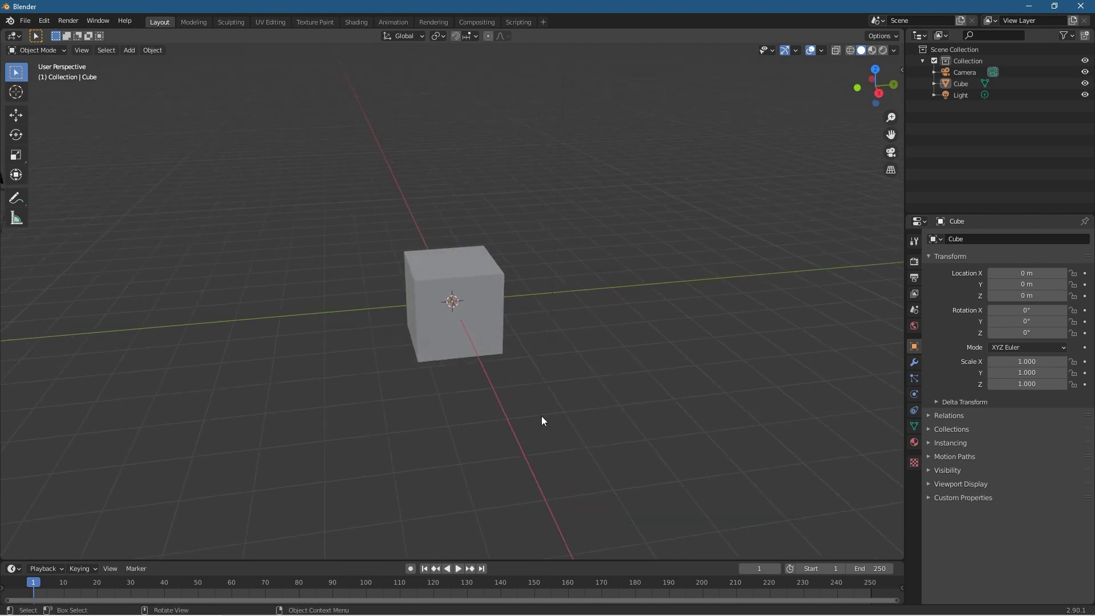
{"action": "middle_click_drag", "start_coordinate": [542, 420], "coordinate": [541, 426]}
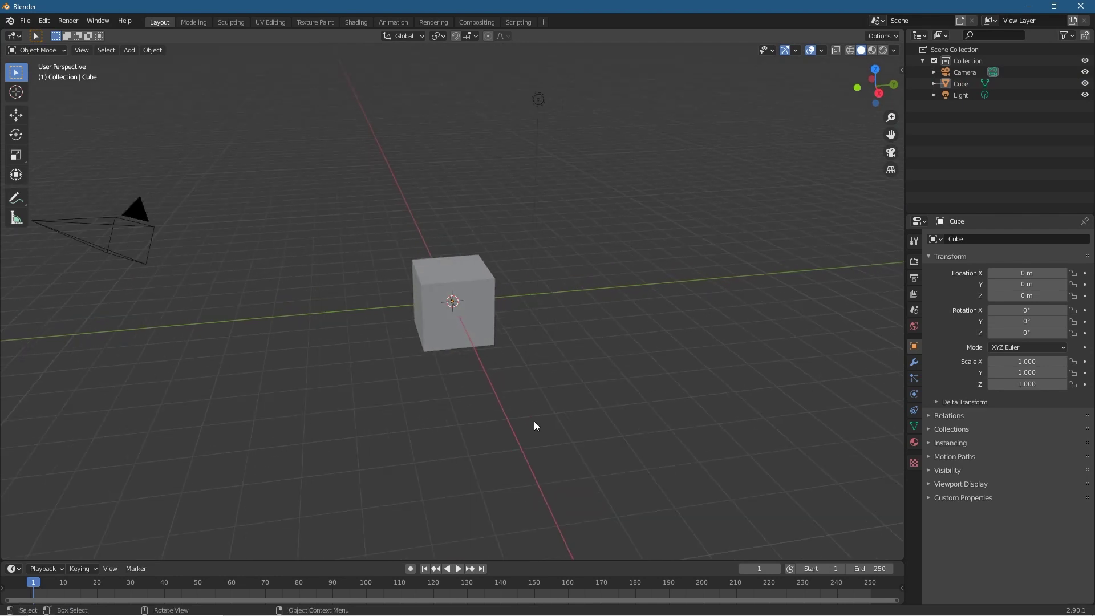
Step: Tick the Screencast Keys checkbox in the sidebar and test it with an orbit, left and right clicks
{"action": "key", "text": "n"}
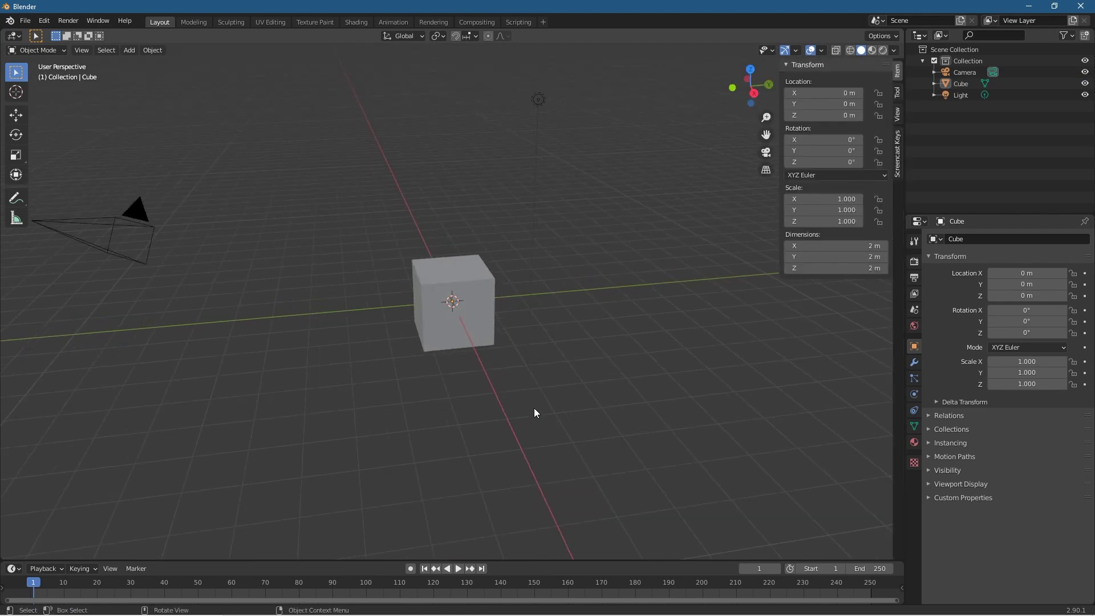
{"action": "left_click", "coordinate": [897, 161]}
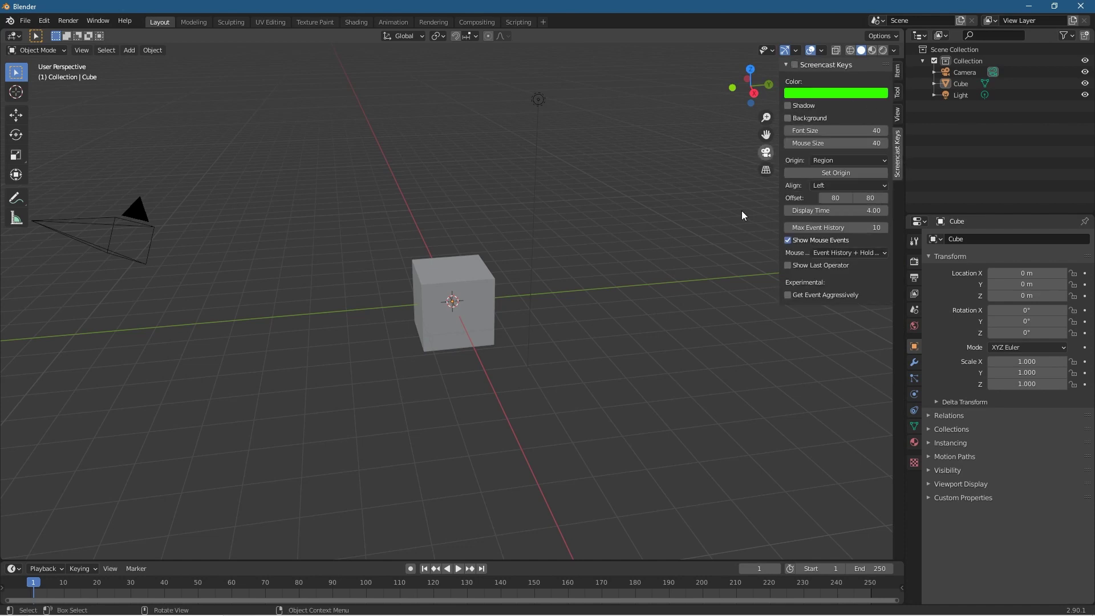
{"action": "left_click", "coordinate": [795, 64]}
{"action": "middle_click_drag", "start_coordinate": [376, 478], "coordinate": [307, 455]}
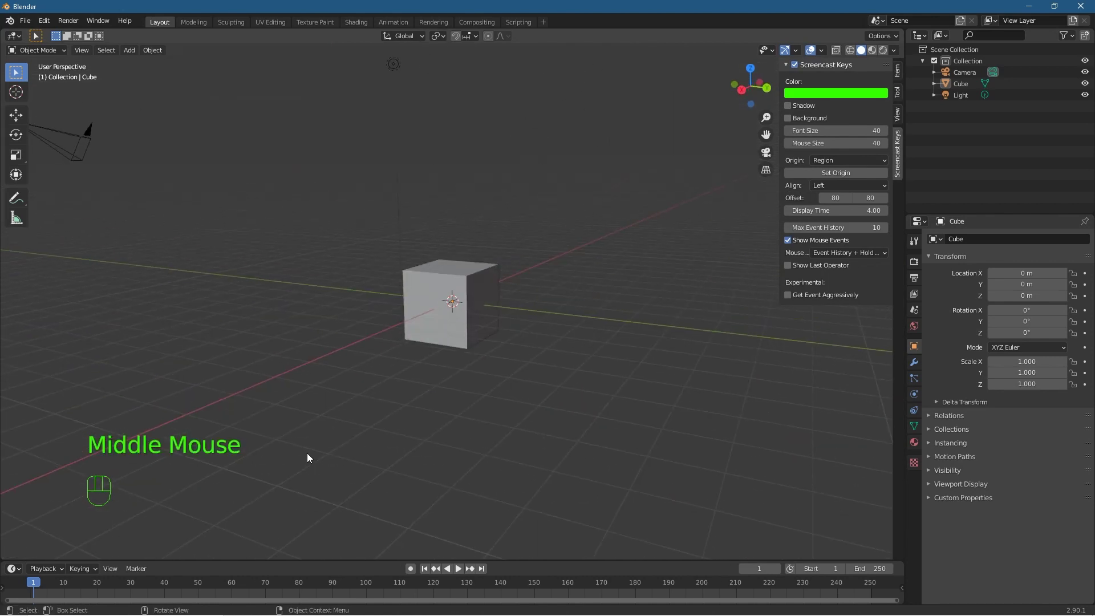
{"action": "left_click", "coordinate": [318, 453]}
{"action": "right_click", "coordinate": [396, 463]}
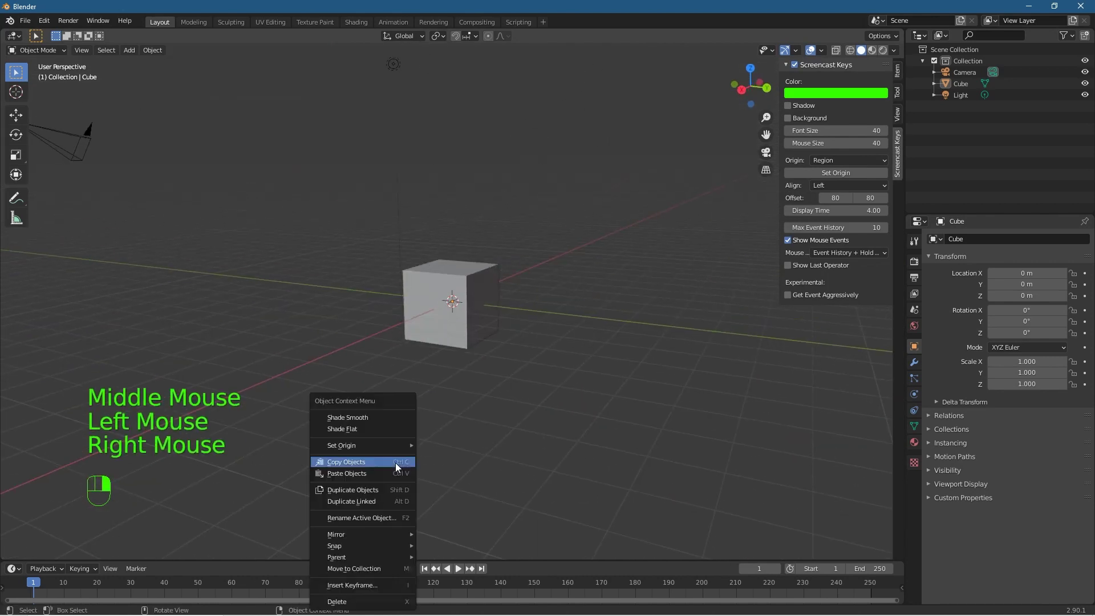
{"action": "left_click", "coordinate": [537, 412]}
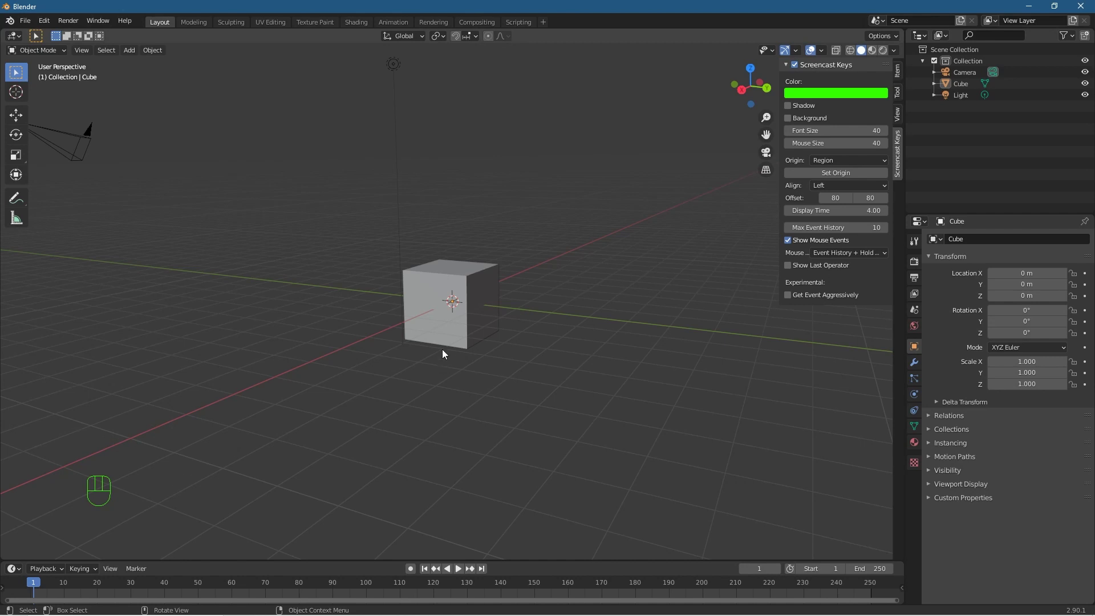
{"action": "key", "text": "n"}
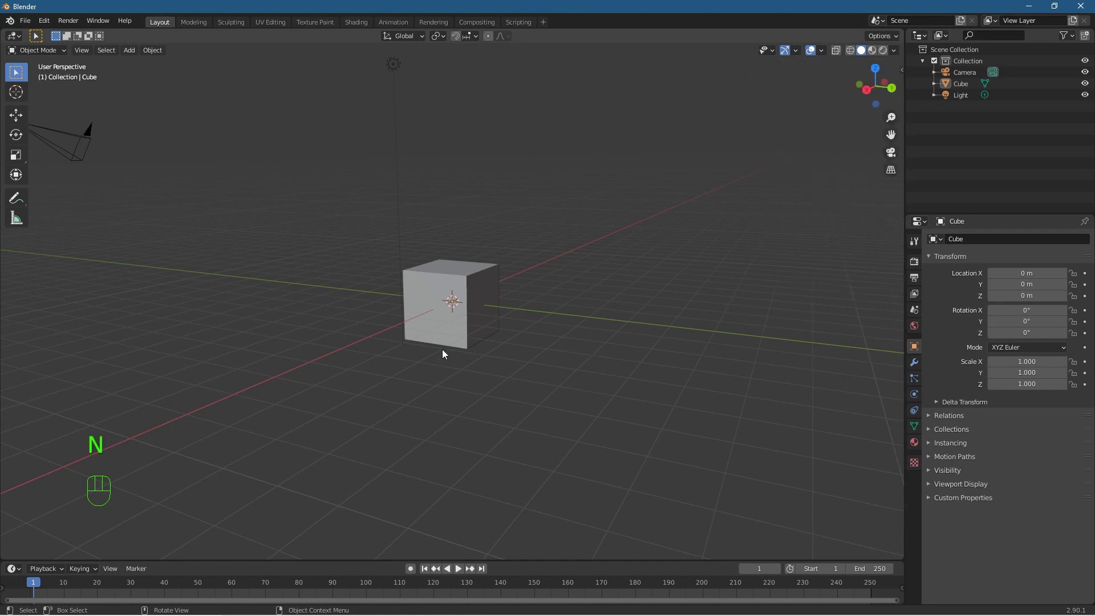
Step: Left-click the default cube to select it
{"action": "left_click", "coordinate": [455, 295]}
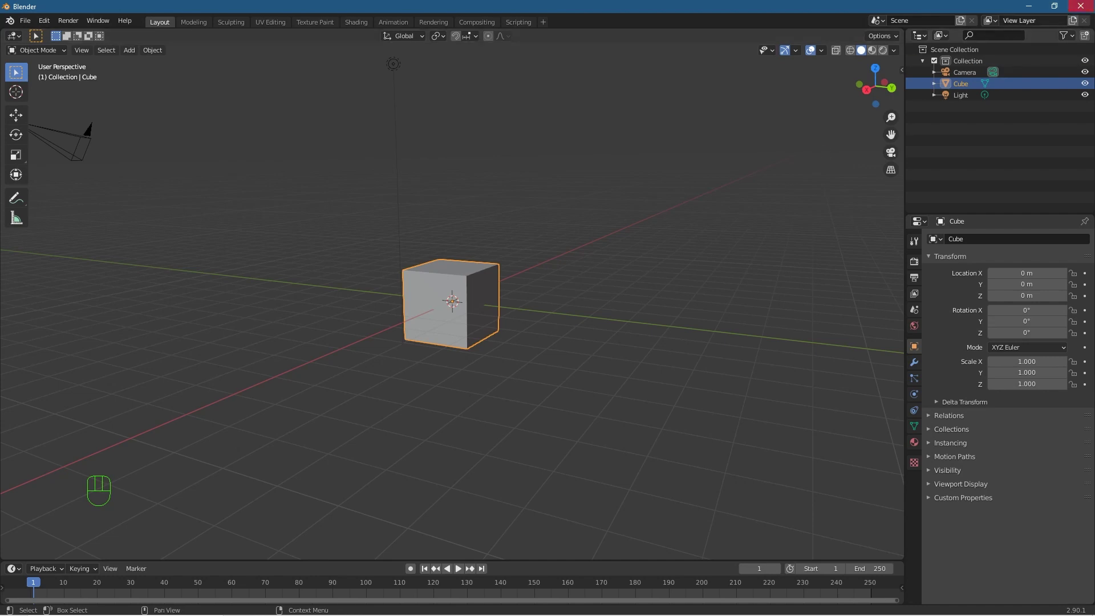
Step: Close the Blender window so the 'Save changes before closing?' prompt appears for the untitled scene
{"action": "left_click", "coordinate": [1081, 6]}
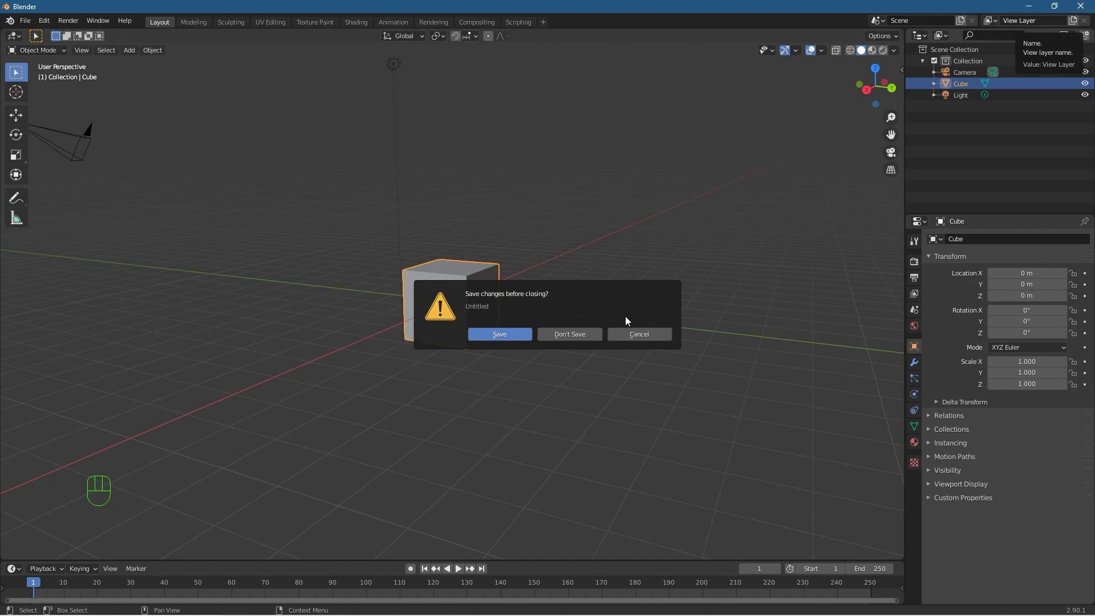